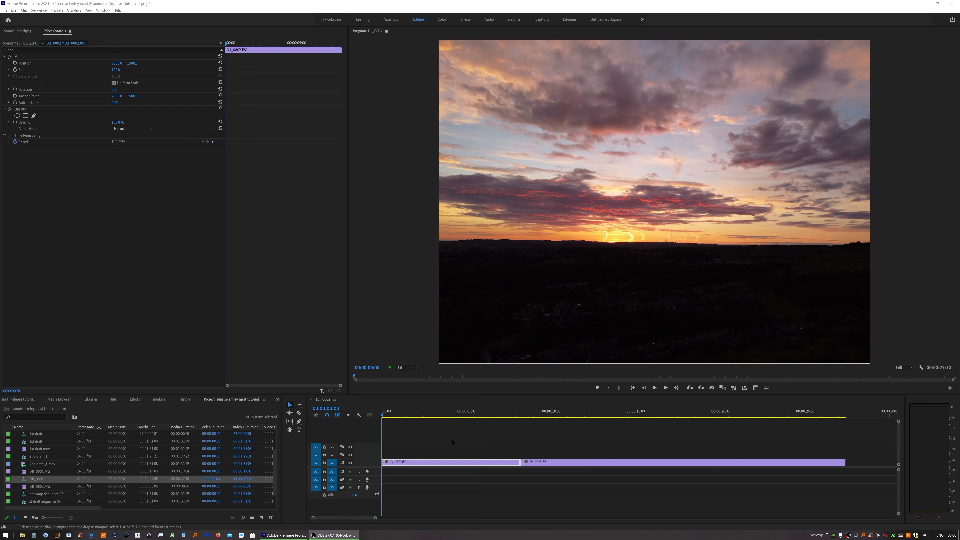
Select both timeline clips and nest them into a sequence named combined footage
drag(472, 443, 574, 469)
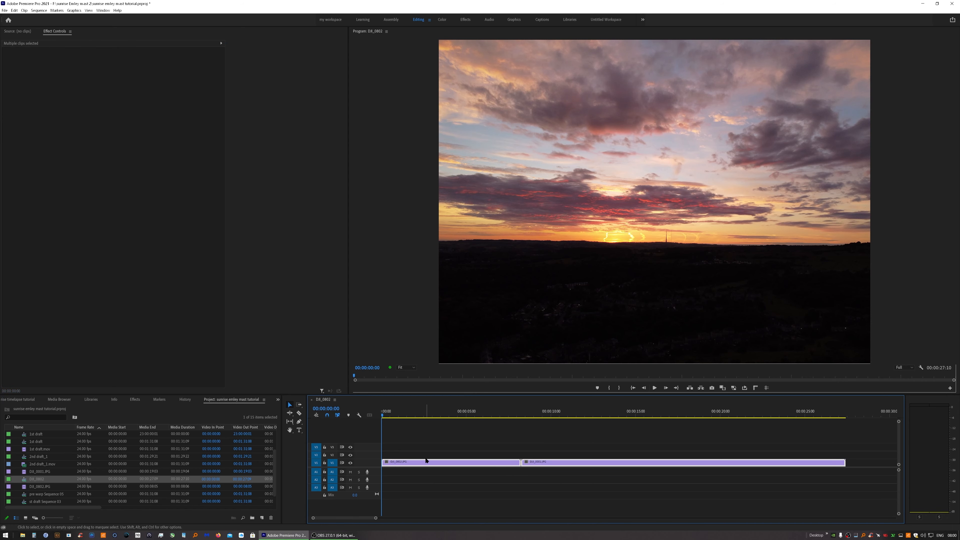
right_click(540, 464)
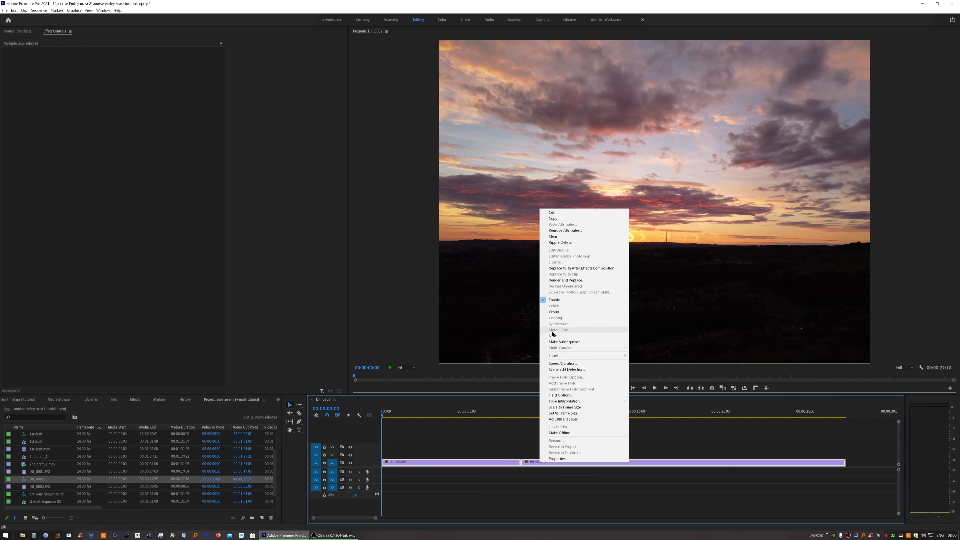
click(571, 336)
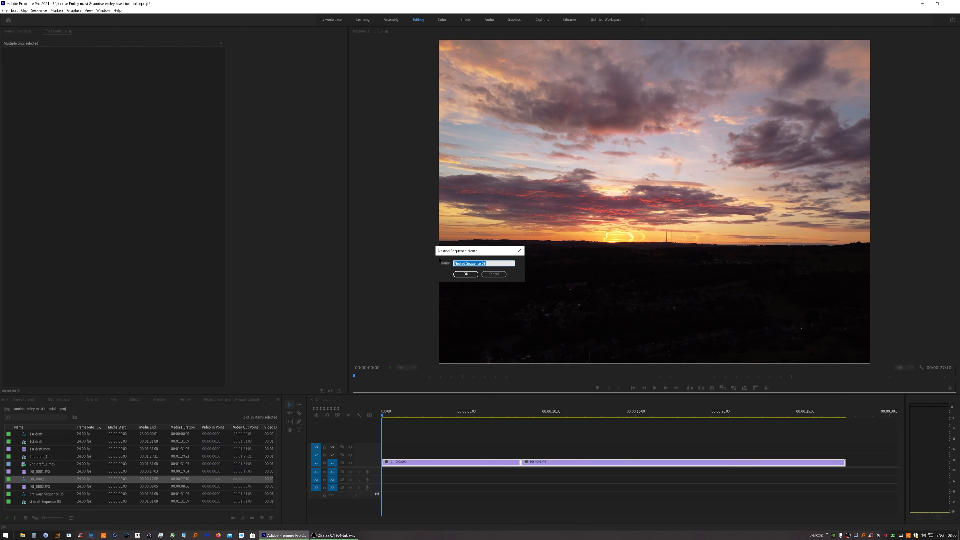
text(c)
text(ed footag)
key(Return)
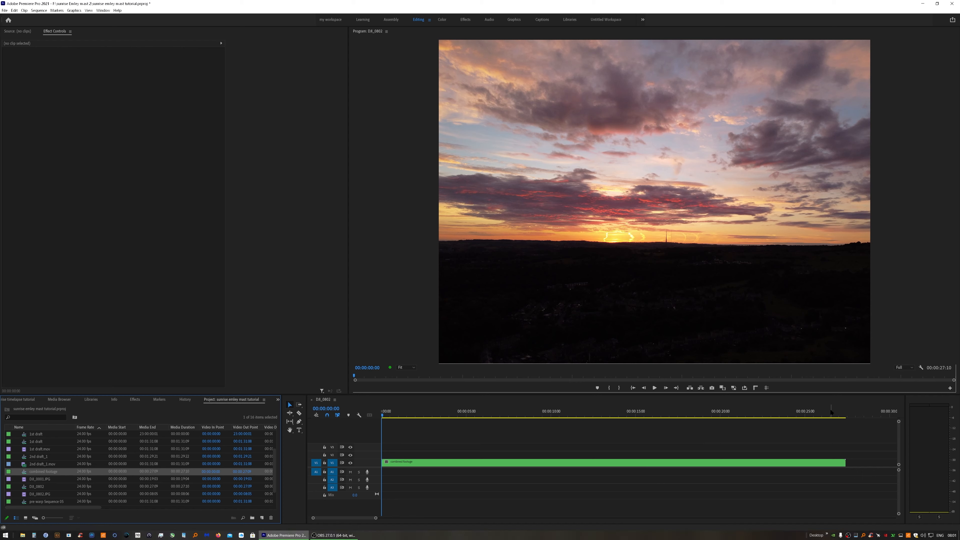
Set the nested clip's time interpolation to Optical Flow
right_click(530, 464)
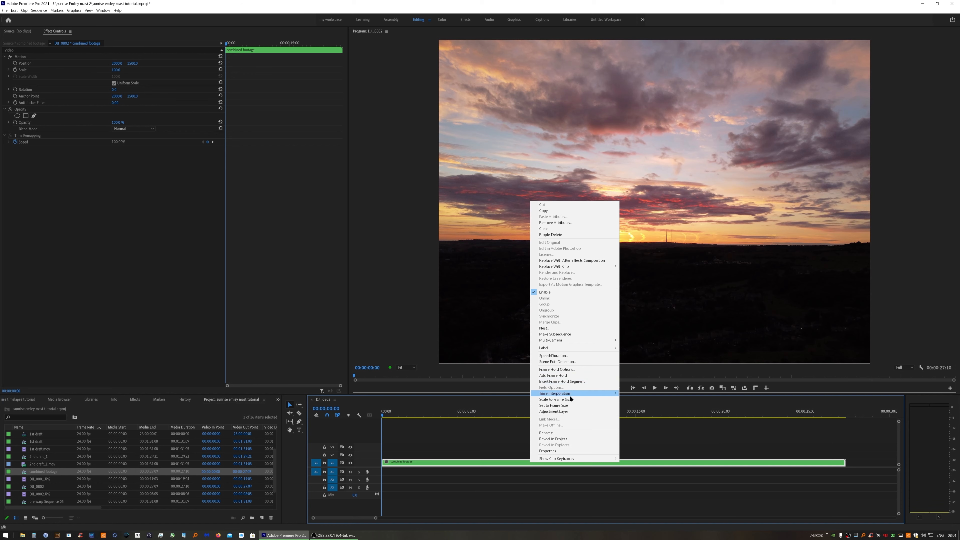
mouse_move(569, 394)
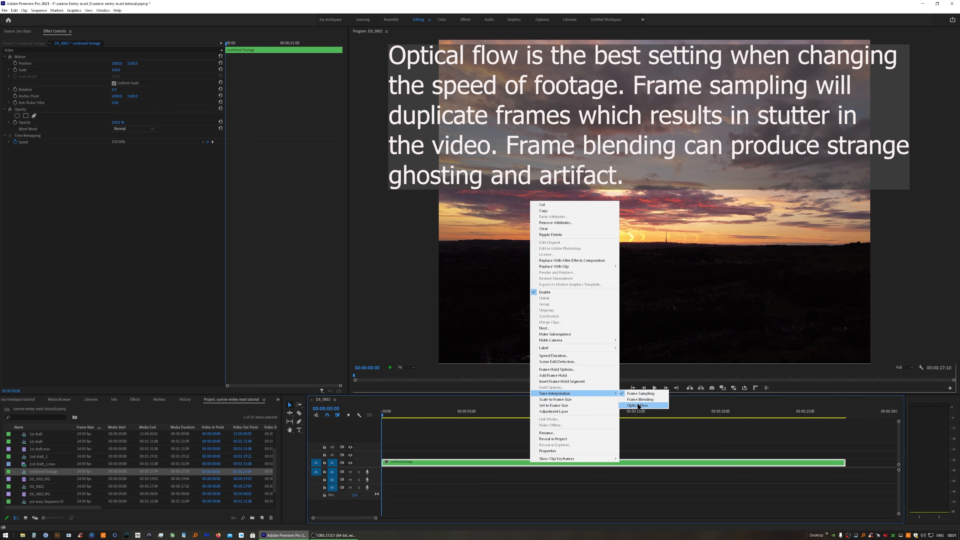
click(638, 407)
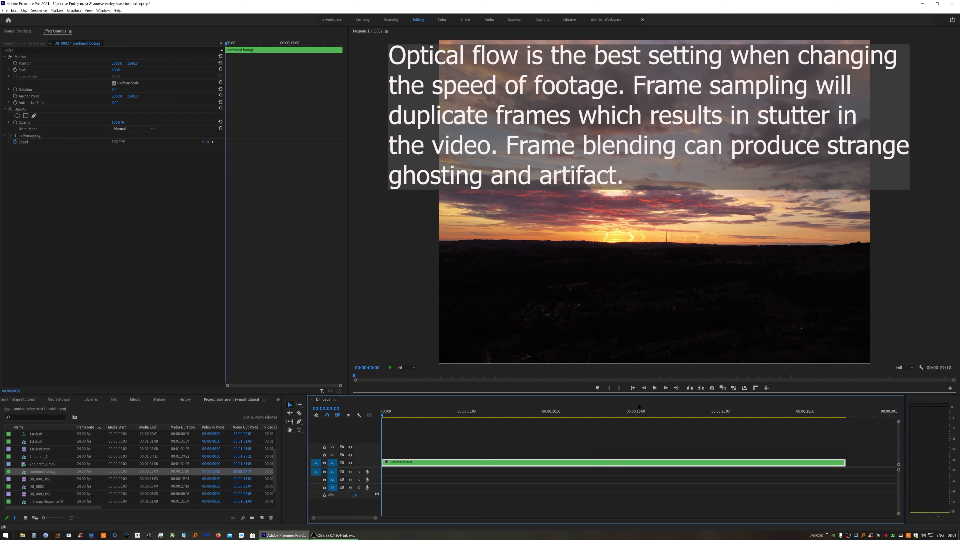
Change the nested clip's duration to 00:01:30:00 in the Speed/Duration dialog
right_click(460, 461)
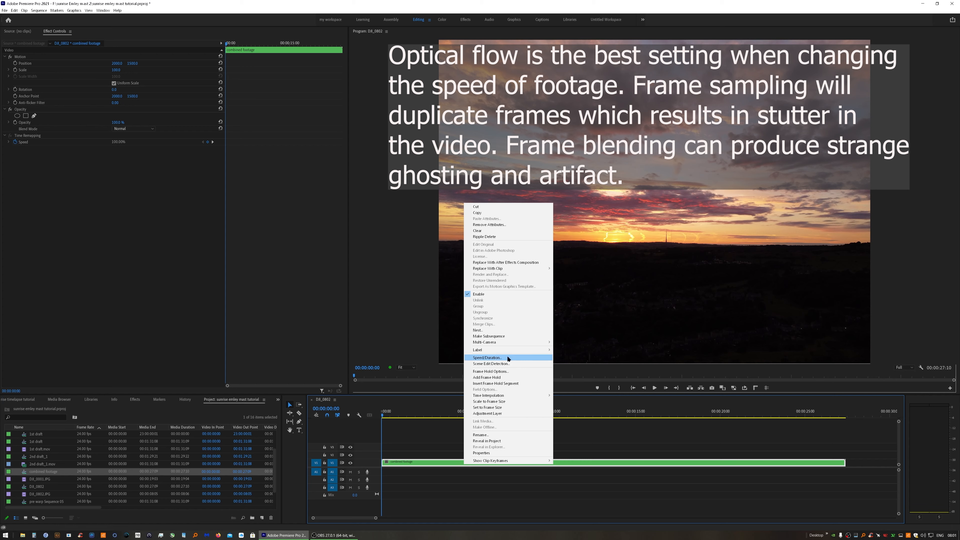
click(487, 358)
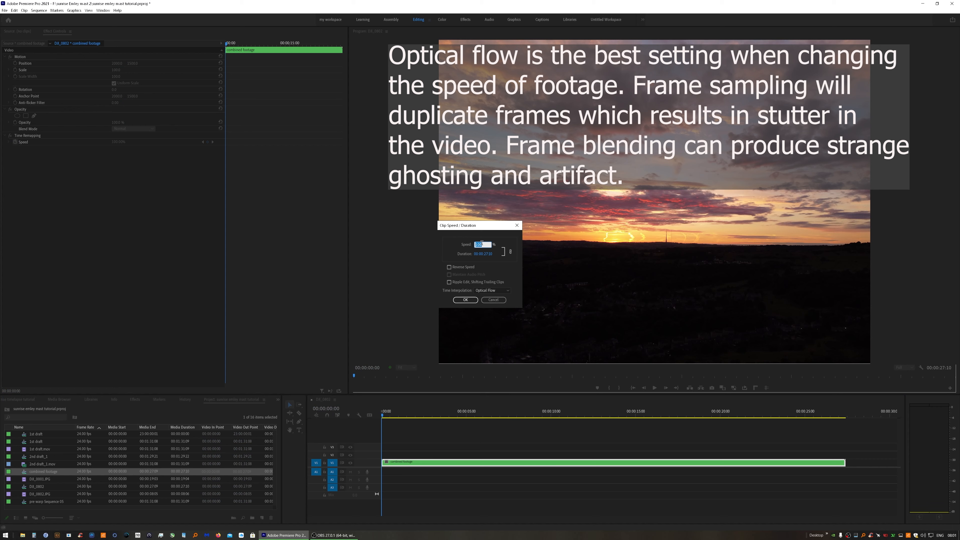
click(481, 255)
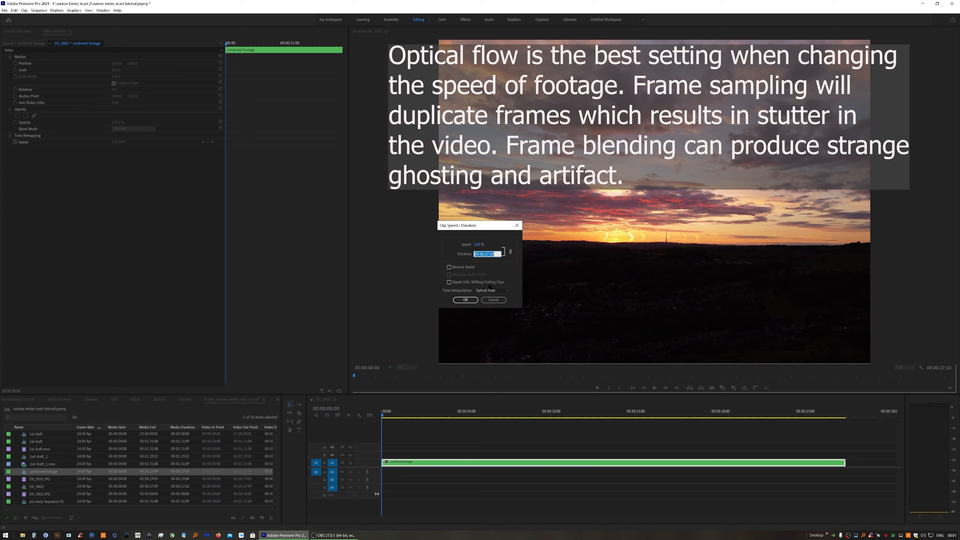
click(482, 253)
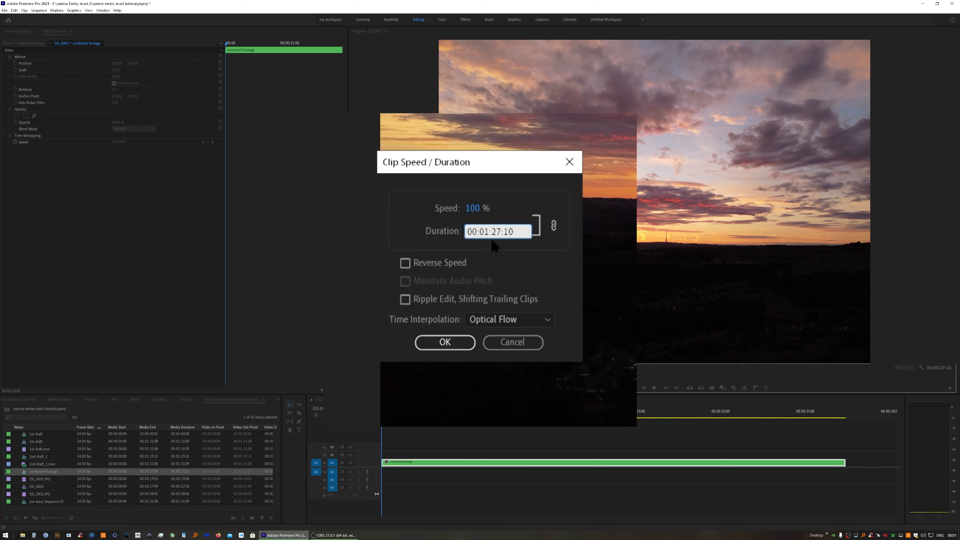
drag(492, 232, 496, 234)
key(BackSpace)
key(Delete)
text(30)
key(BackSpace)
key(BackSpace)
text(00)
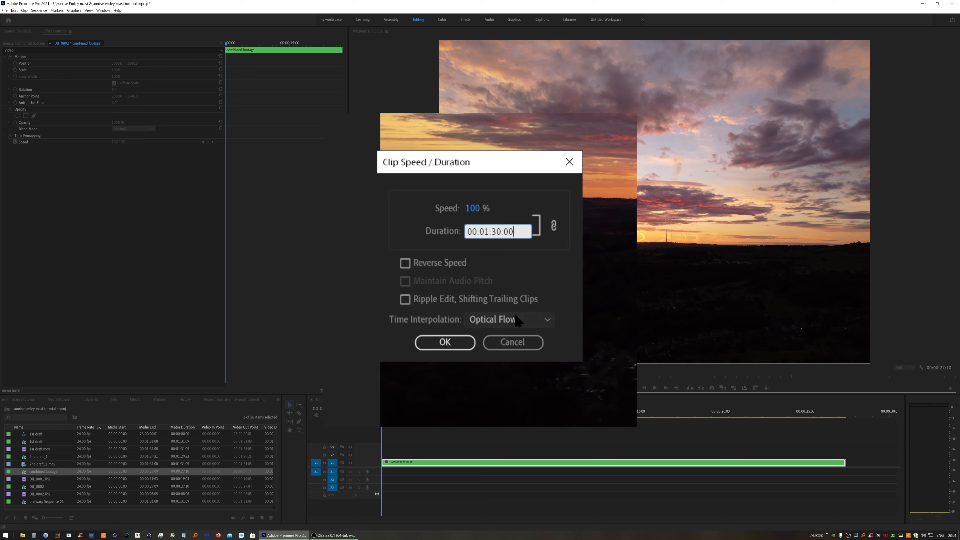
click(443, 342)
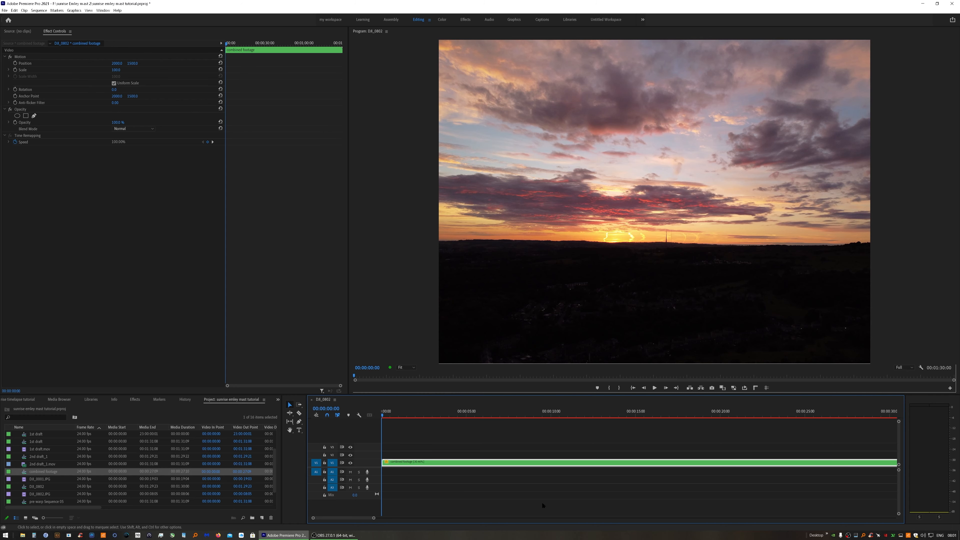
Fit the whole sequence in the timeline and play it back from the start
click(454, 476)
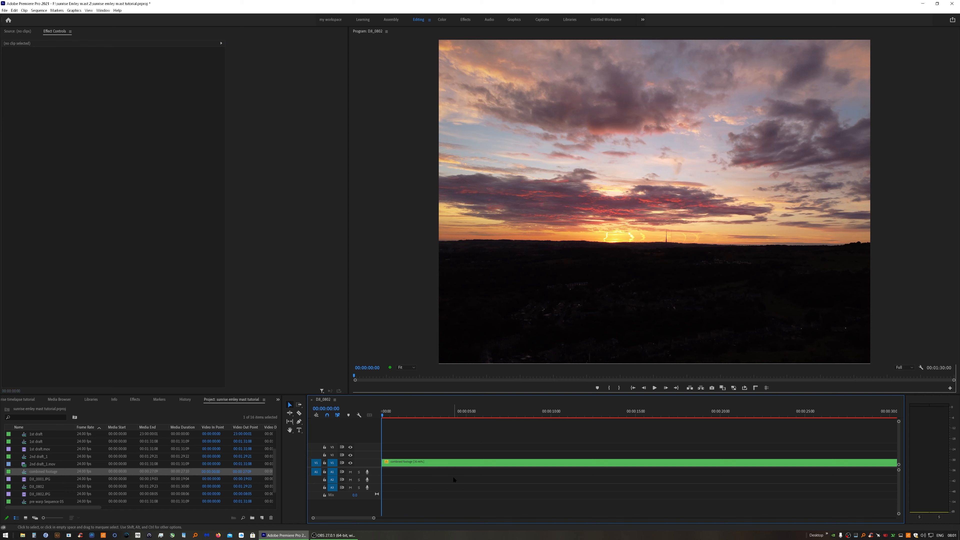
key(backslash)
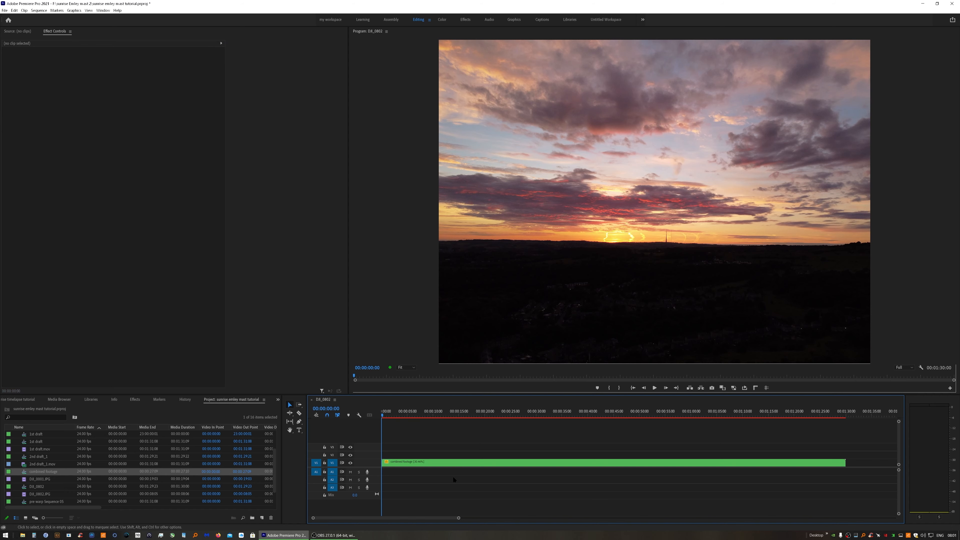
scroll(734, 474, down, 1)
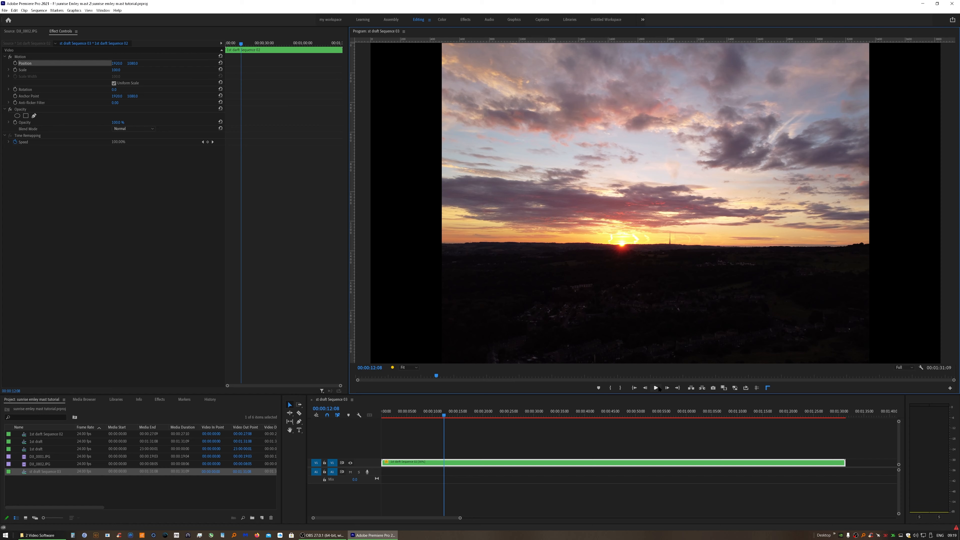
click(656, 388)
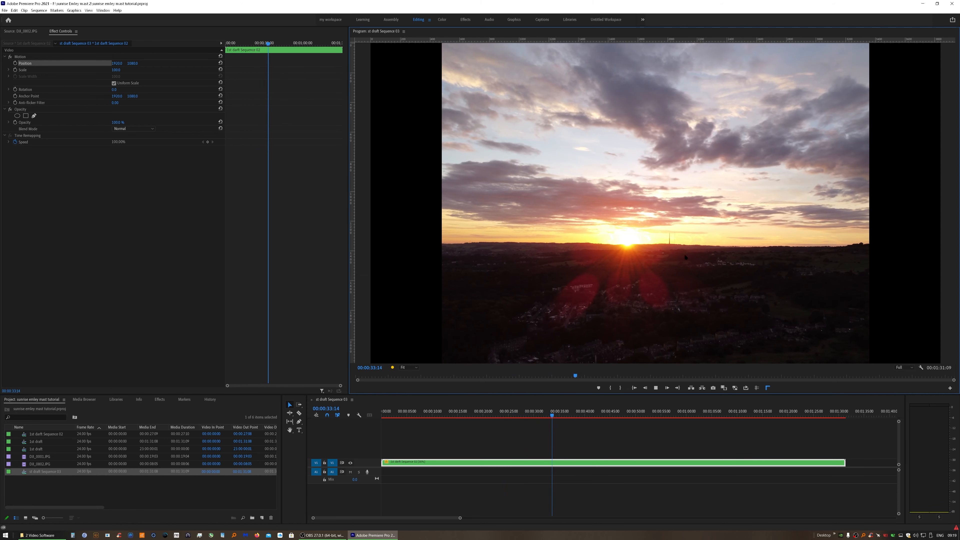
click(655, 388)
click(637, 386)
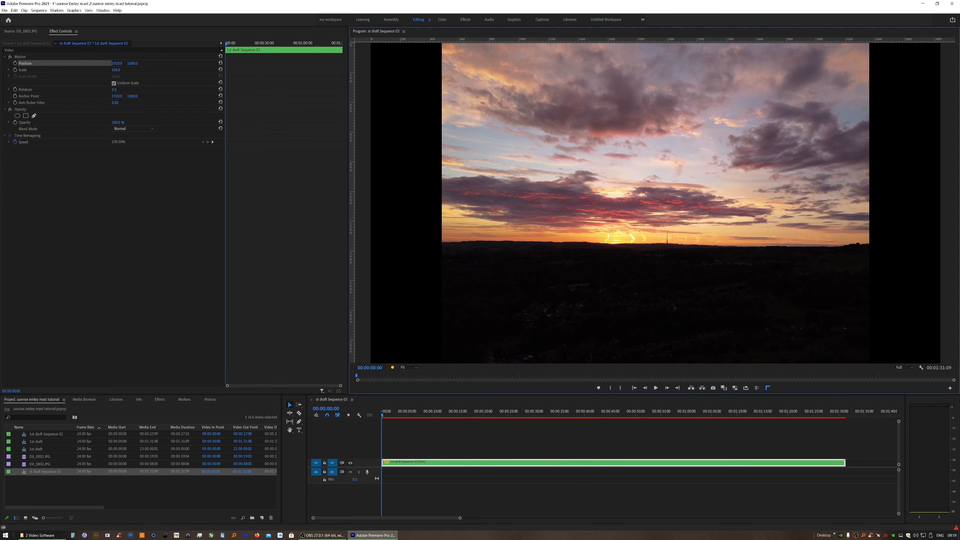
Try applying Warp Stabilizer to the sped-up clip, then clear the effect from it
click(158, 400)
drag(27, 453, 143, 175)
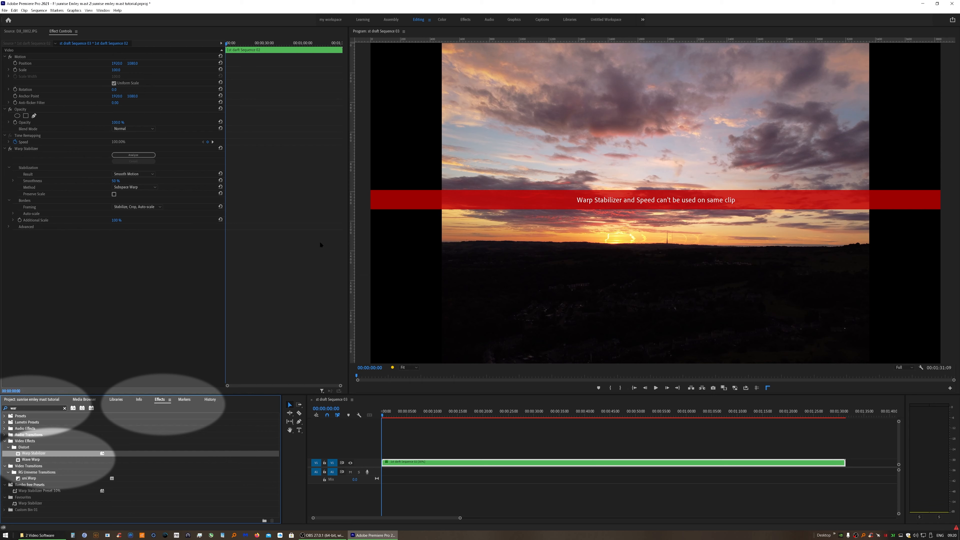
right_click(17, 149)
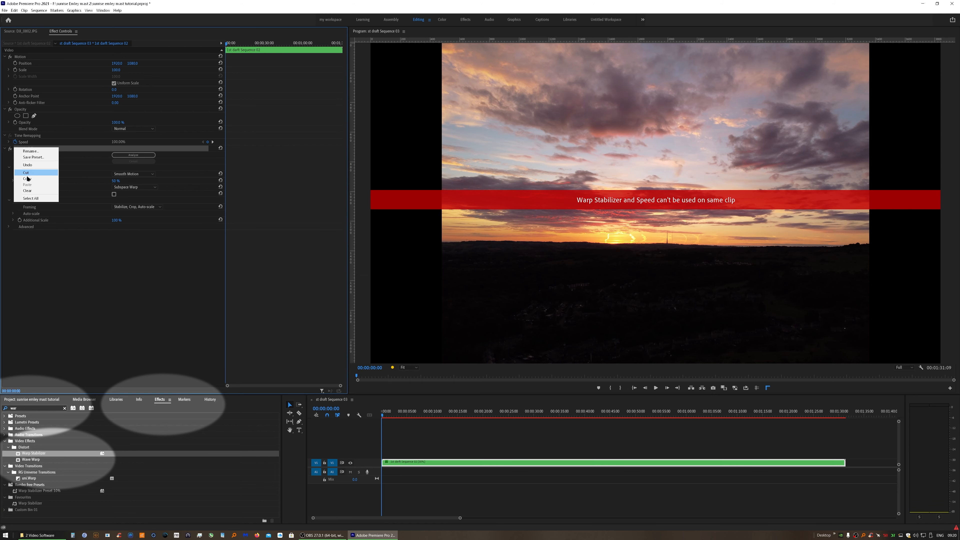
click(34, 187)
Select the sped-up clip and nest it into a new sequence
drag(451, 447, 491, 479)
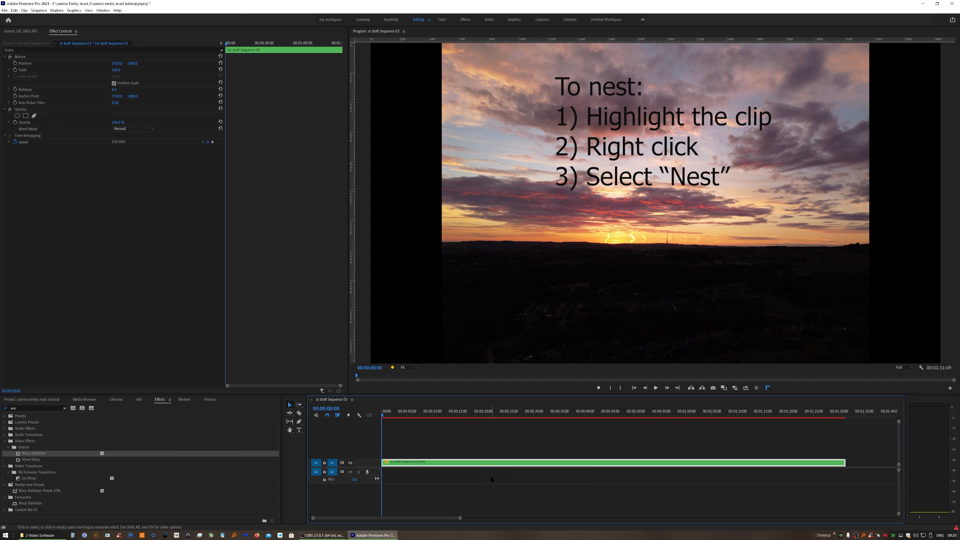
right_click(483, 465)
click(520, 327)
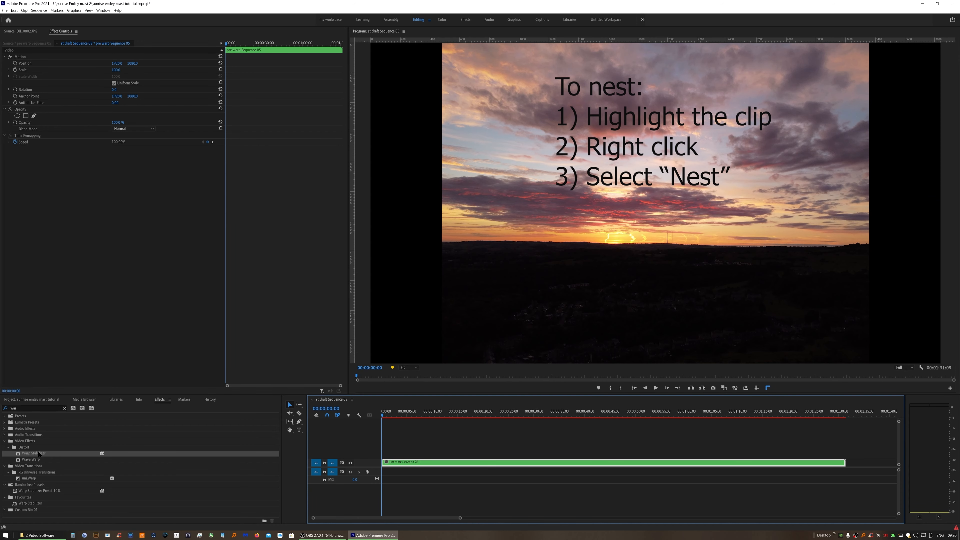
Apply Warp Stabilizer to the nested clip, then clear the effect again
mouse_move(34, 453)
mouse_down()
mouse_move(70, 262)
mouse_move(65, 233)
mouse_up()
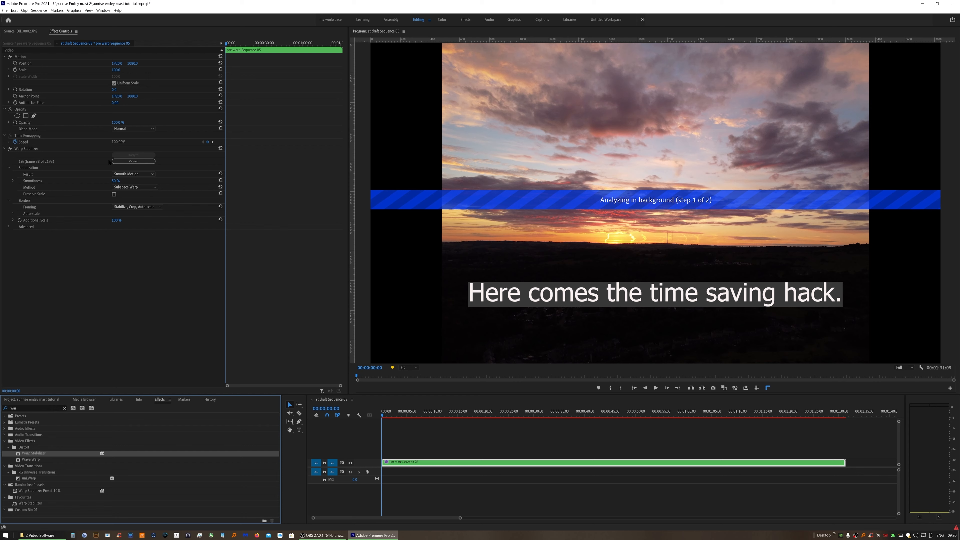
click(44, 154)
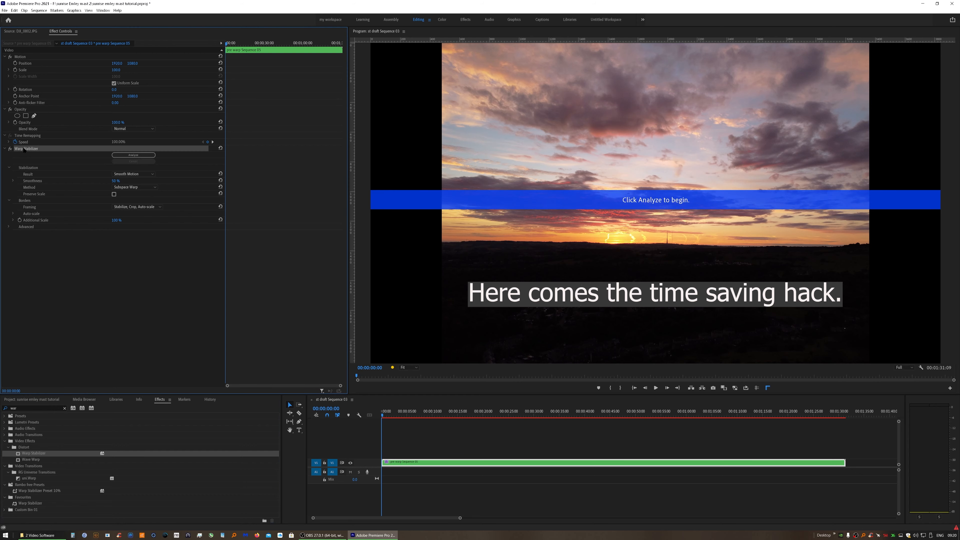
right_click(24, 148)
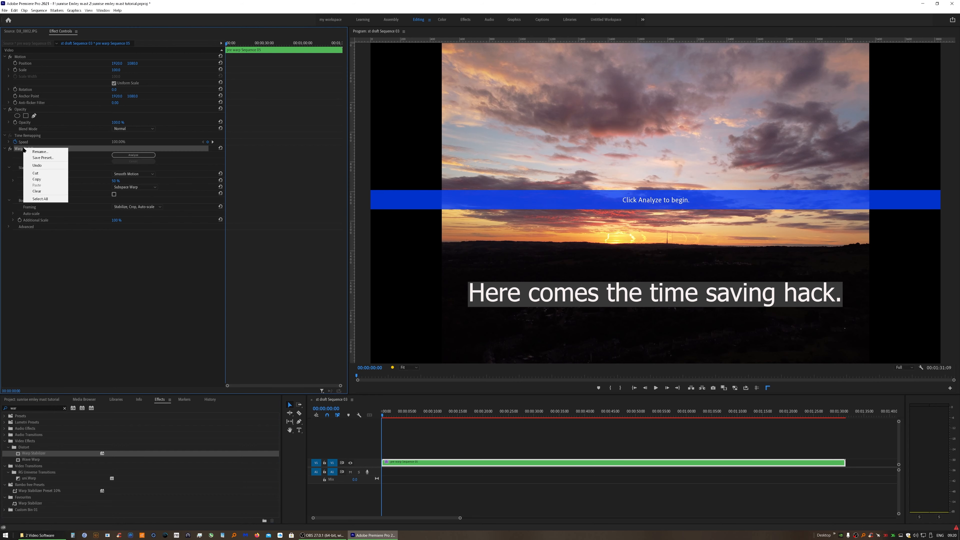
click(39, 191)
Render the sequence's video previews
click(39, 11)
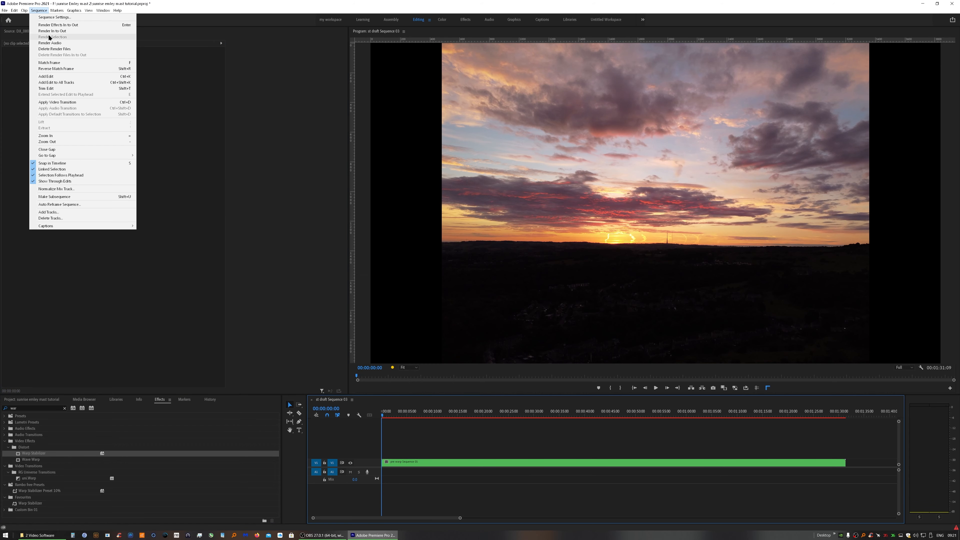
click(57, 38)
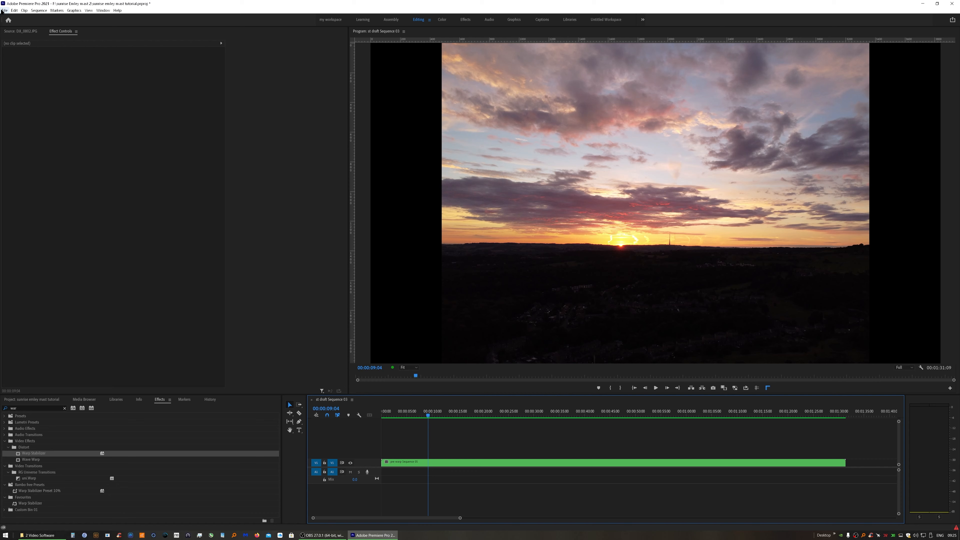
Open Export Media settings and choose the Apple ProRes 422 preset
click(4, 11)
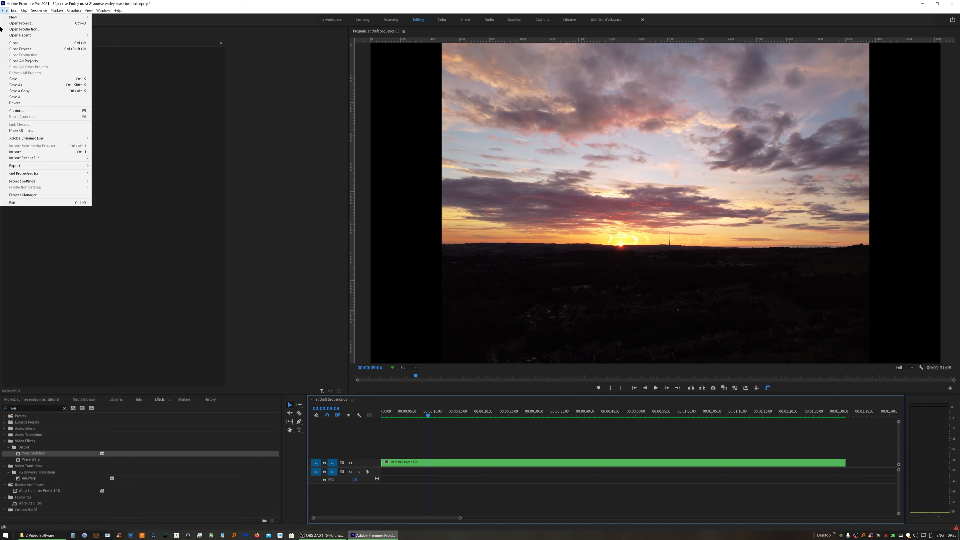
mouse_move(42, 163)
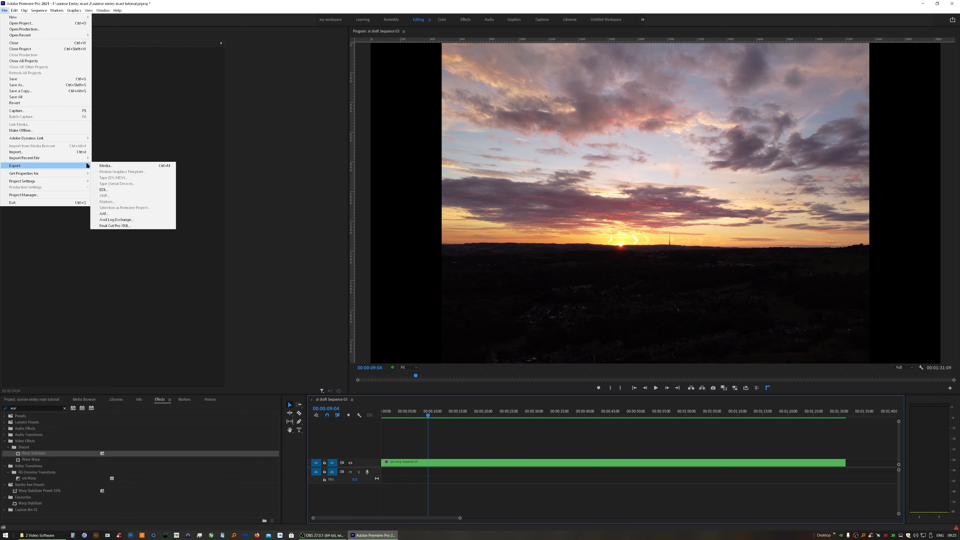
click(110, 165)
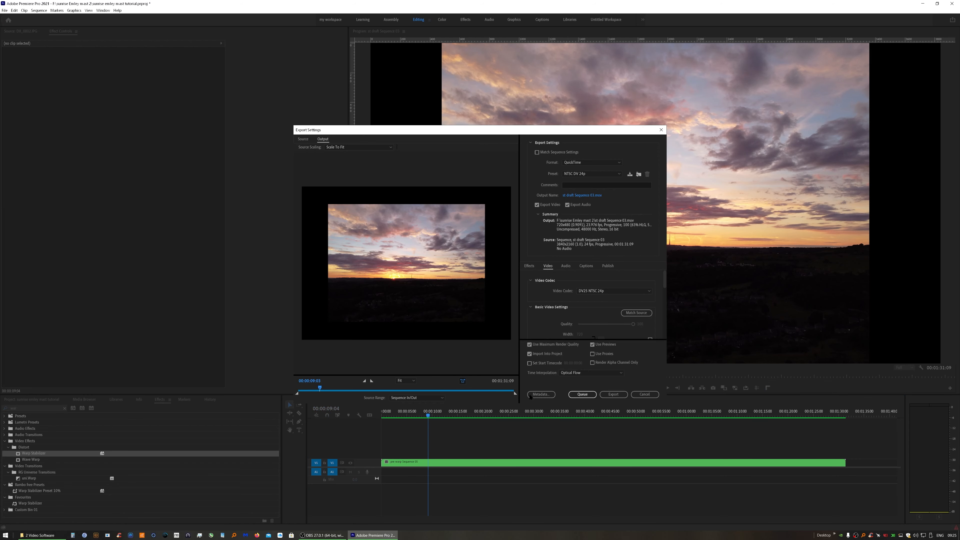
click(605, 174)
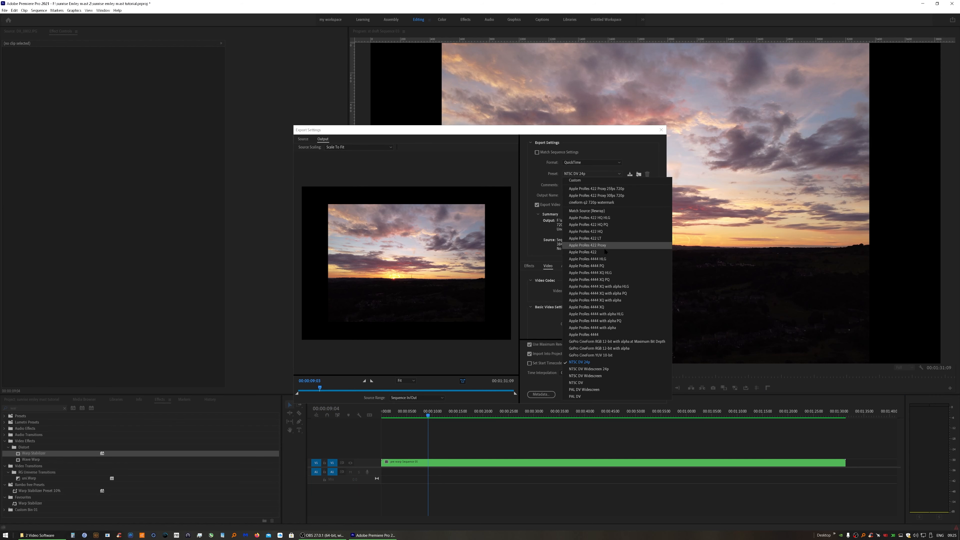
click(595, 253)
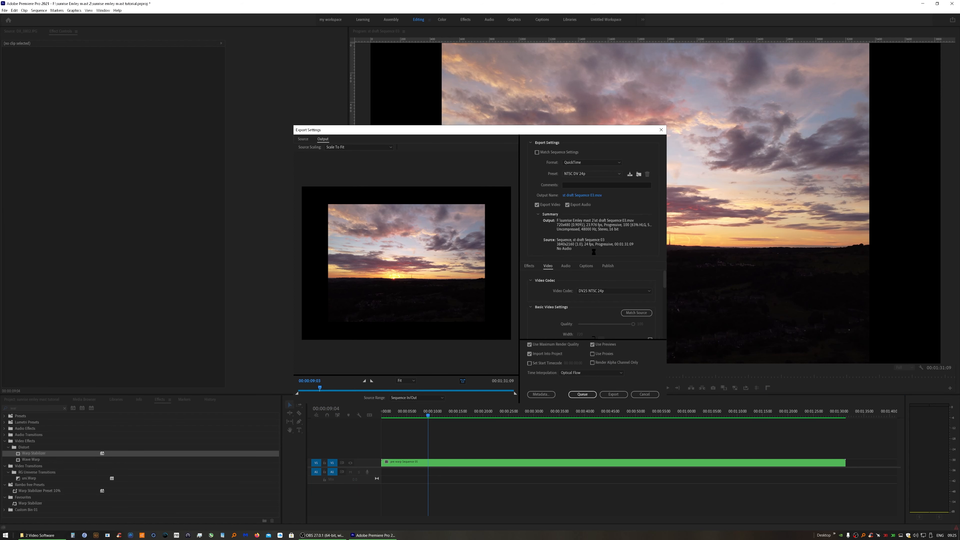
Set the export output file to 1st draft.mov in the project folder, replacing the existing file
click(582, 195)
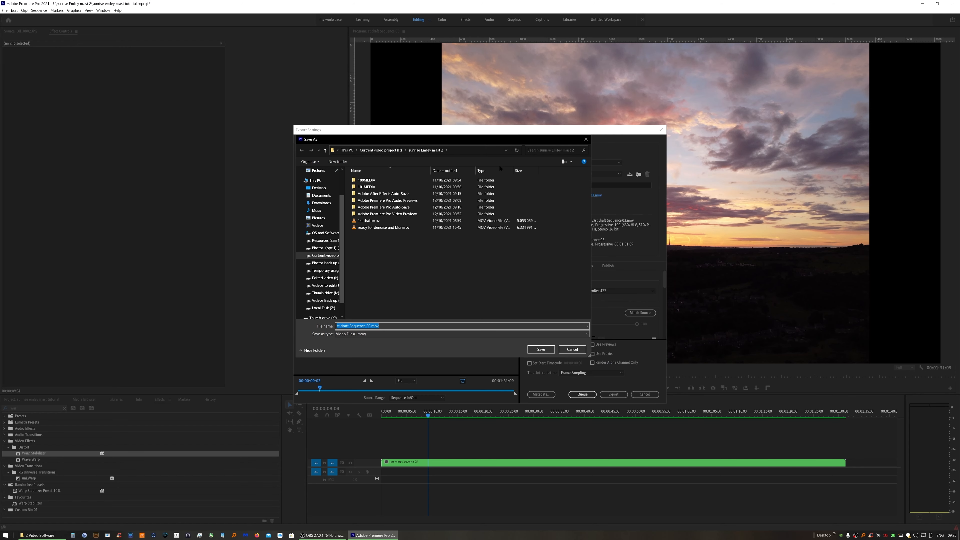
click(586, 140)
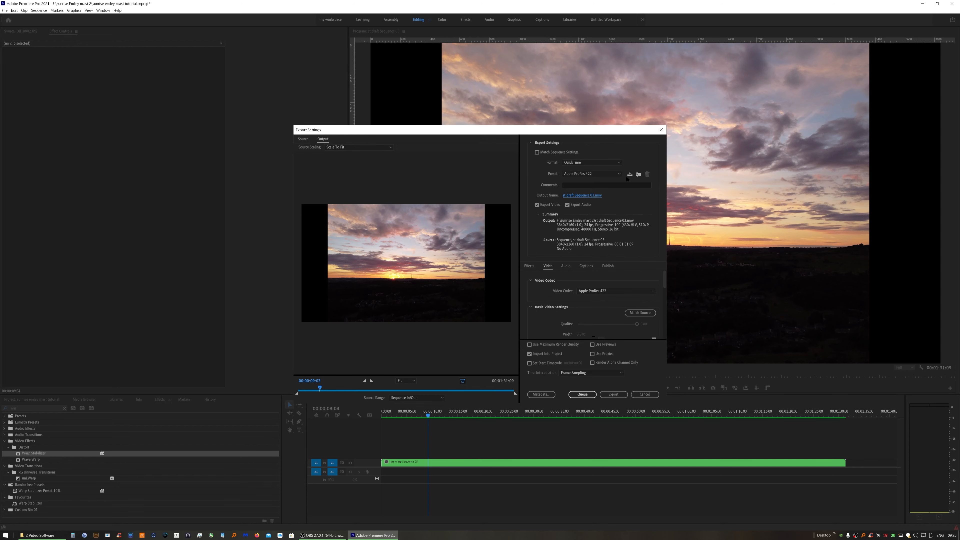
click(585, 197)
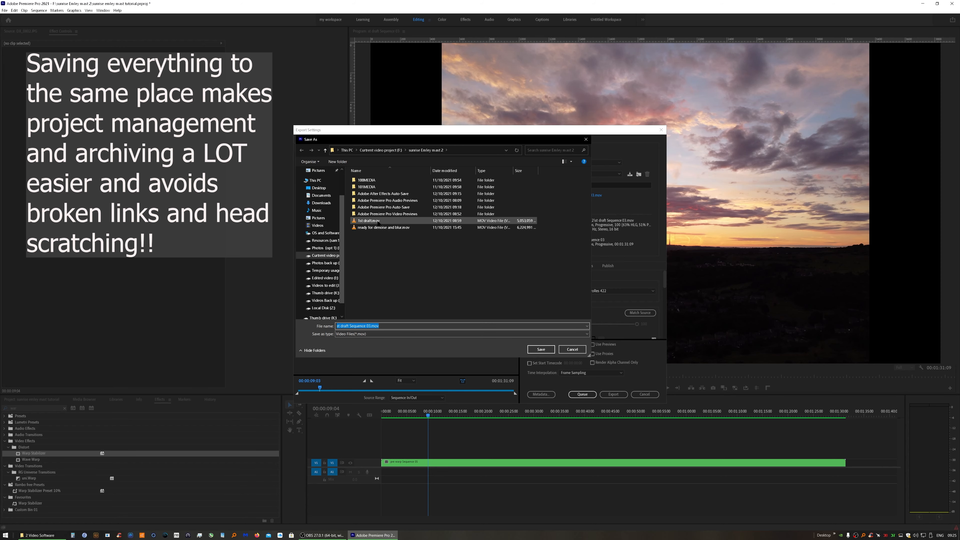
click(366, 221)
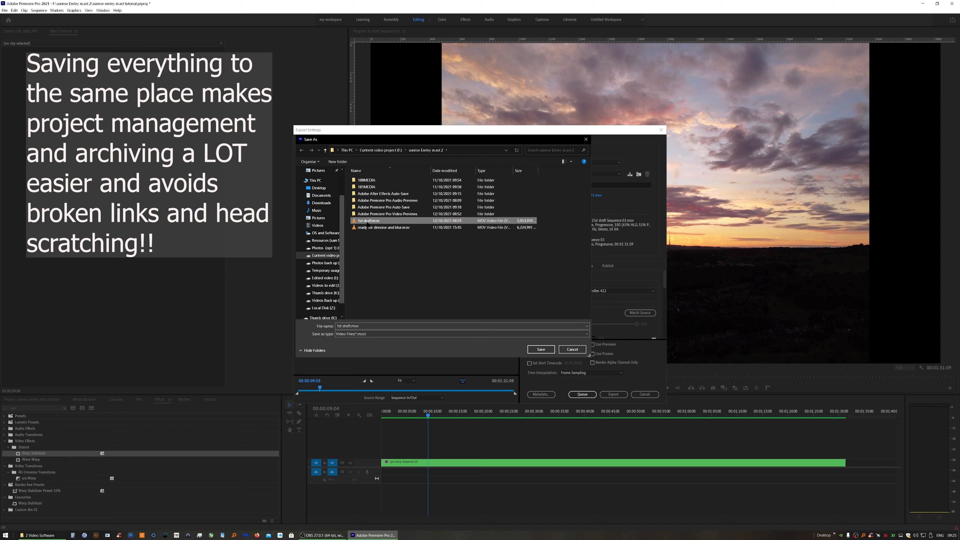
click(536, 349)
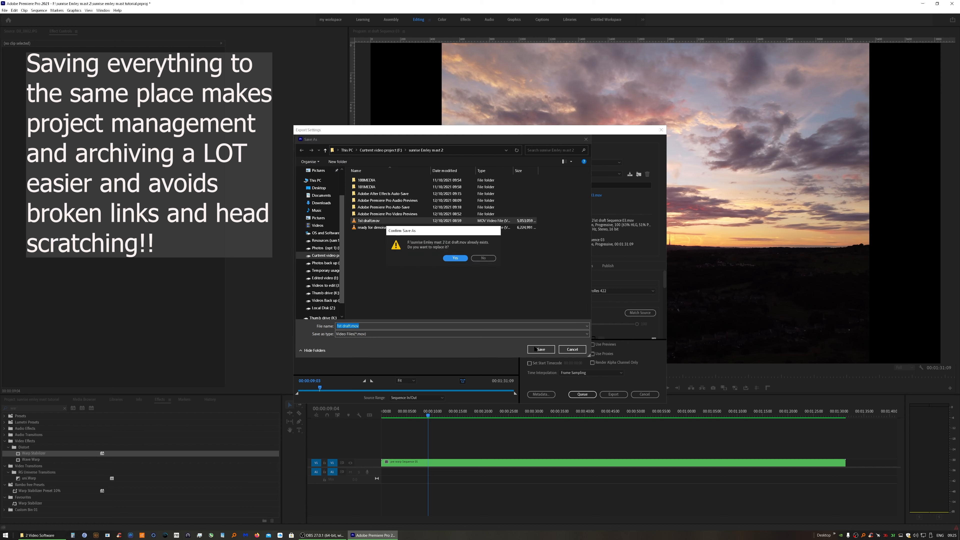
click(454, 258)
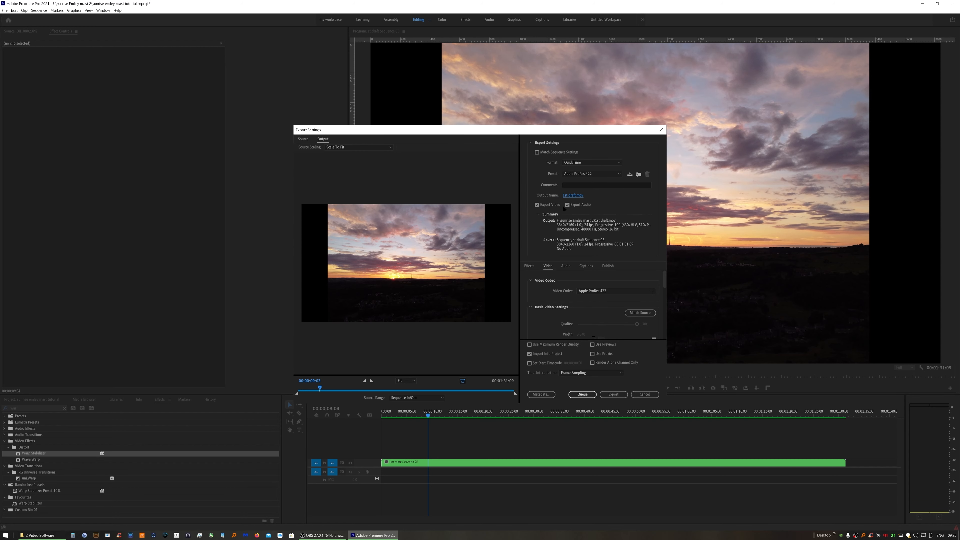
Turn off audio export and enable Render at Maximum Depth in the video settings
click(566, 204)
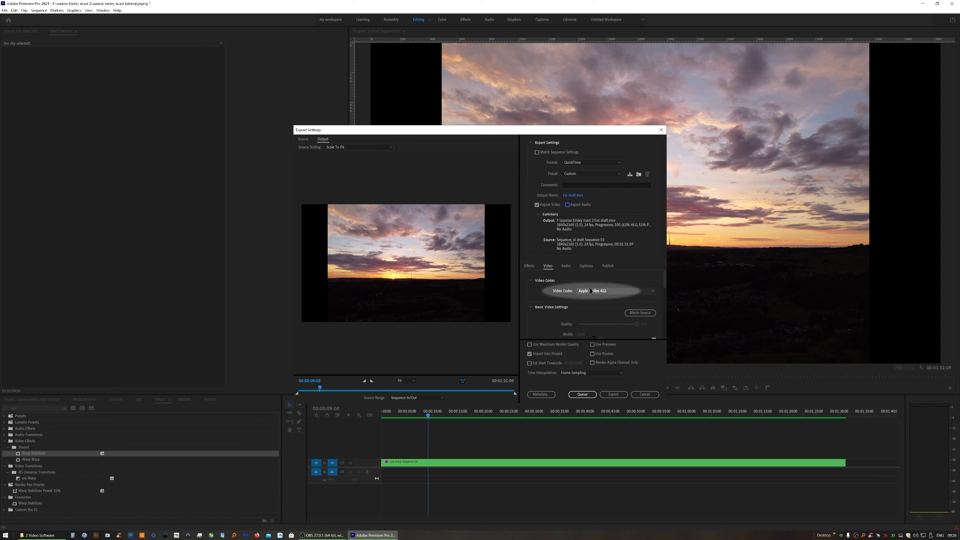
scroll(543, 310, down, 3)
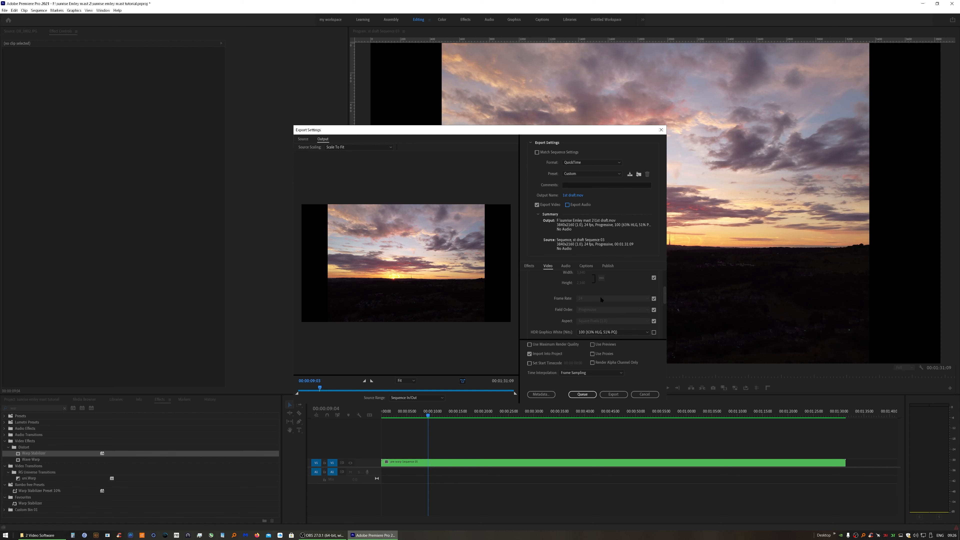
scroll(556, 311, down, 2)
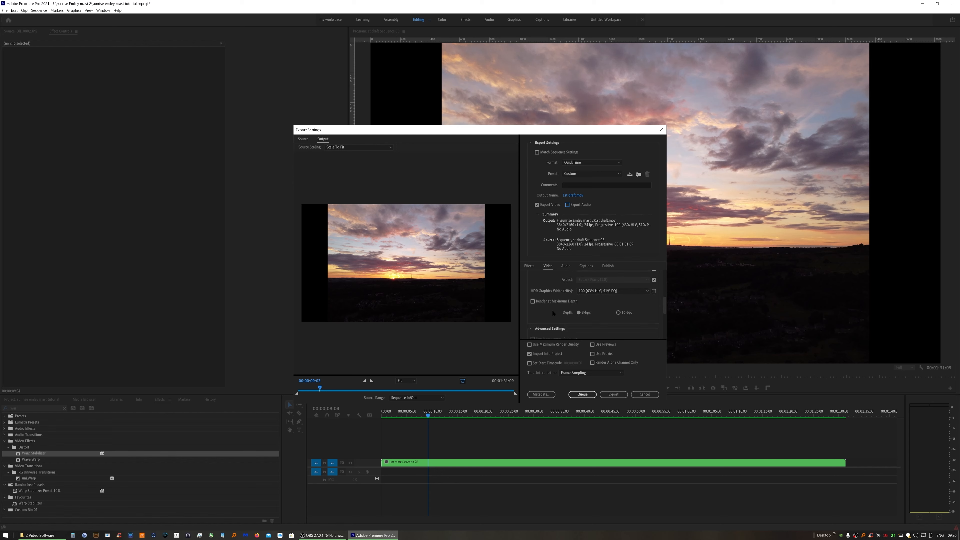
click(533, 302)
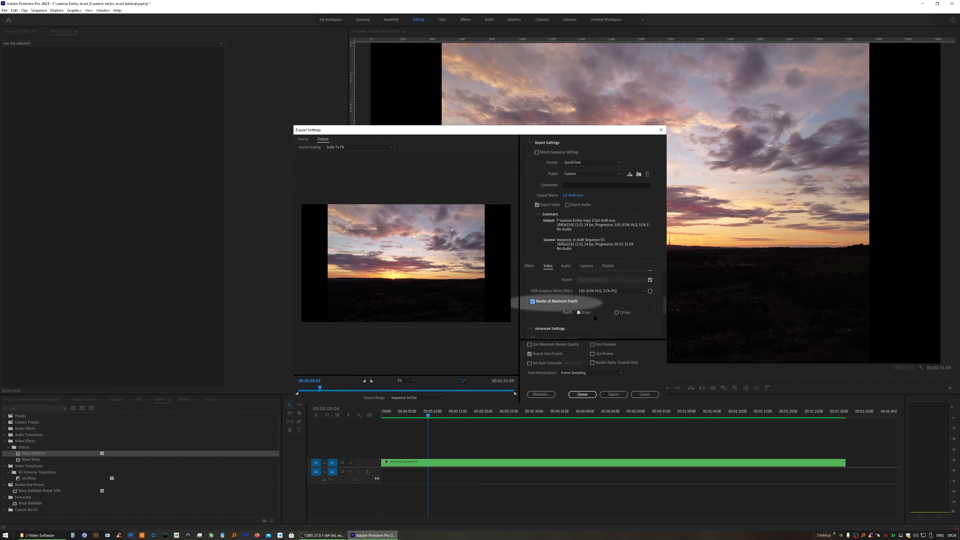
Enable Use Maximum Render Quality and Use Previews for the export
scroll(557, 318, down, 3)
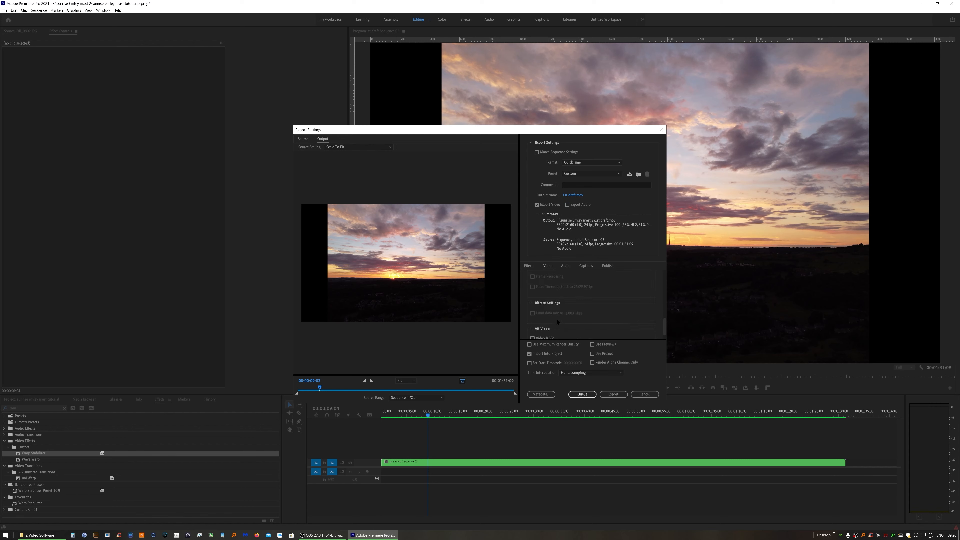
scroll(557, 320, down, 1)
click(575, 344)
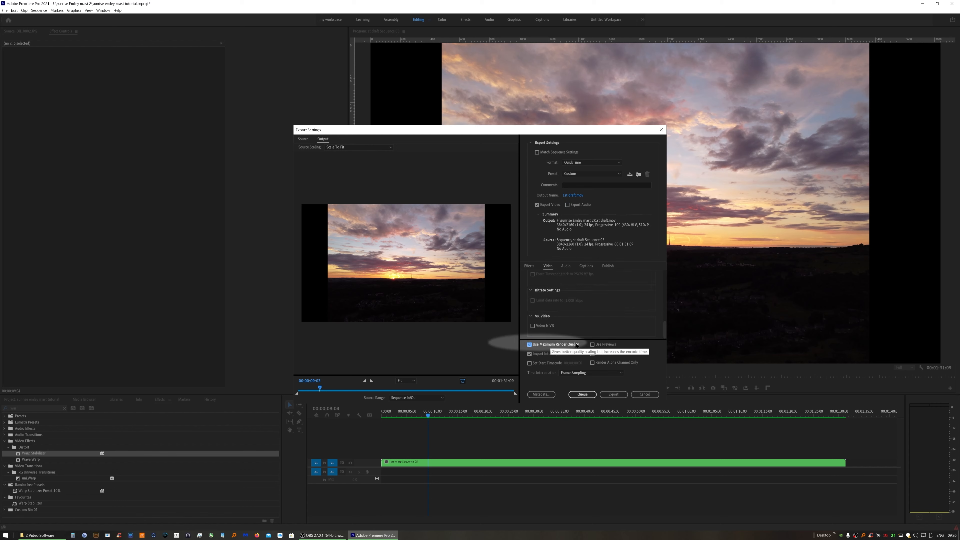
click(601, 345)
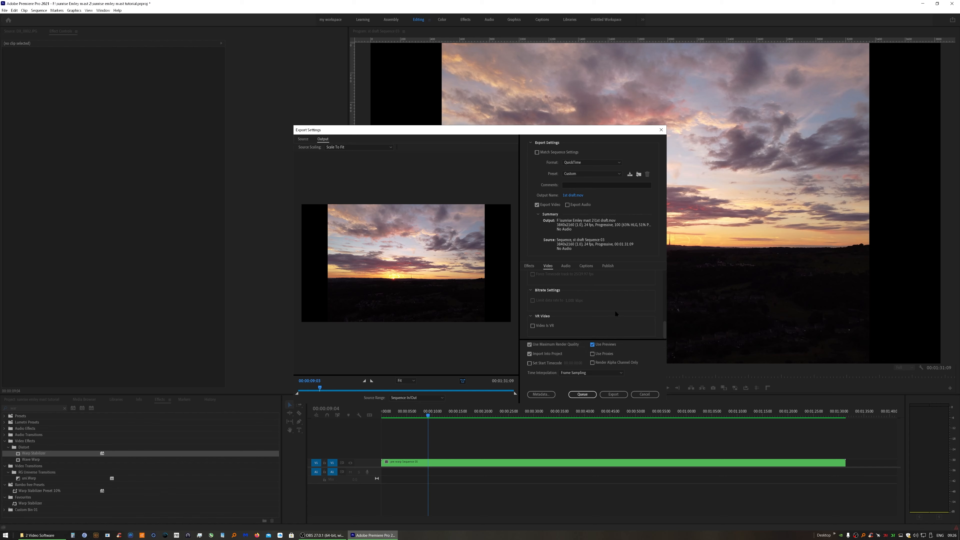
Set the export Time Interpolation to Optical Flow
click(530, 354)
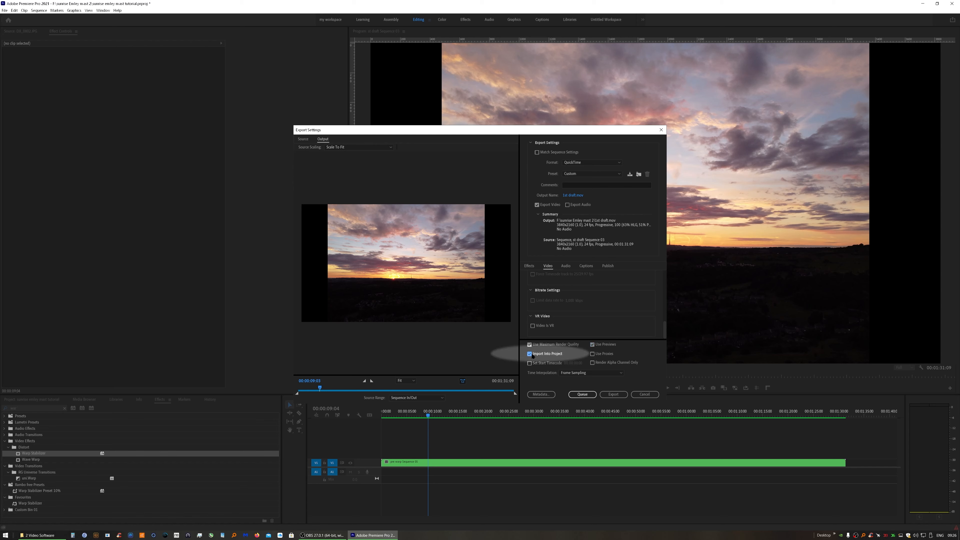
click(592, 373)
click(608, 385)
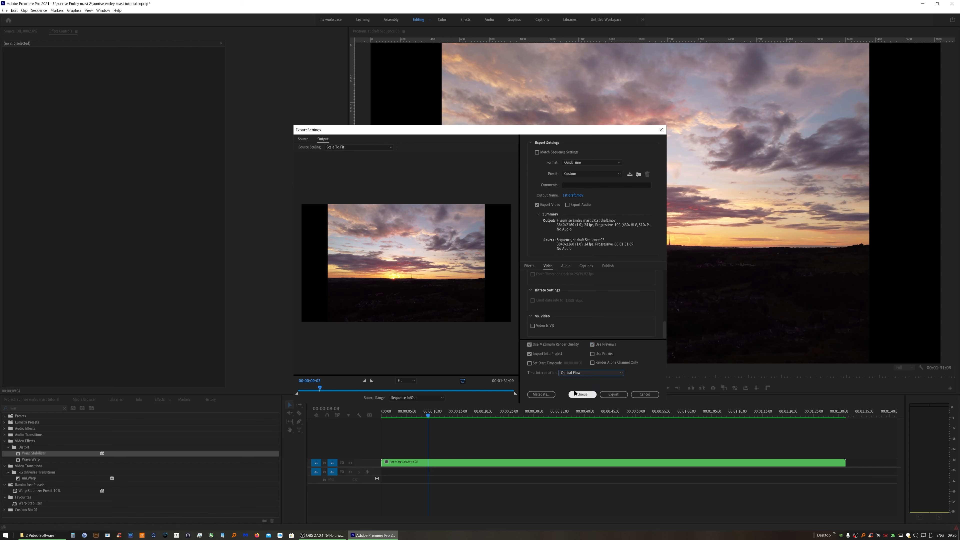
Export the video, overwriting the existing 1st draft.mov file
click(610, 396)
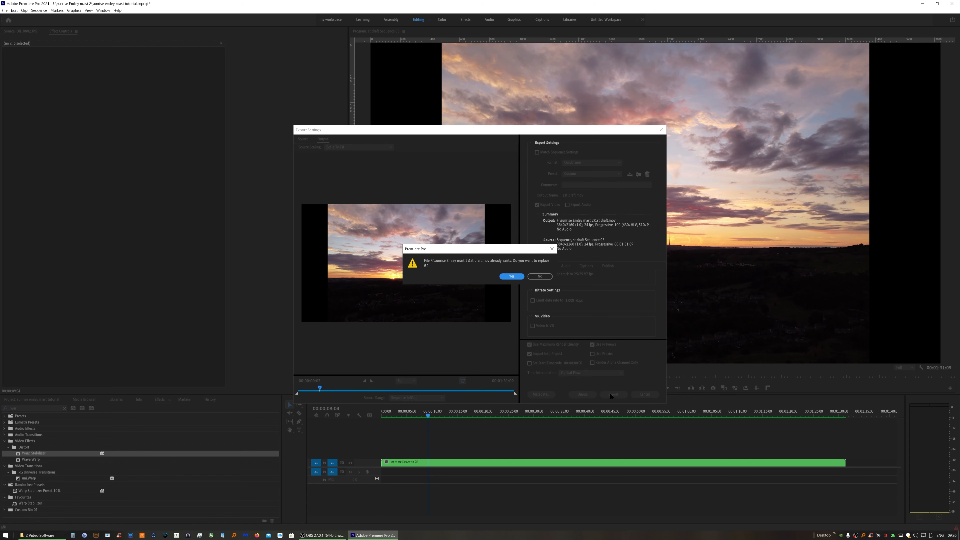
click(511, 277)
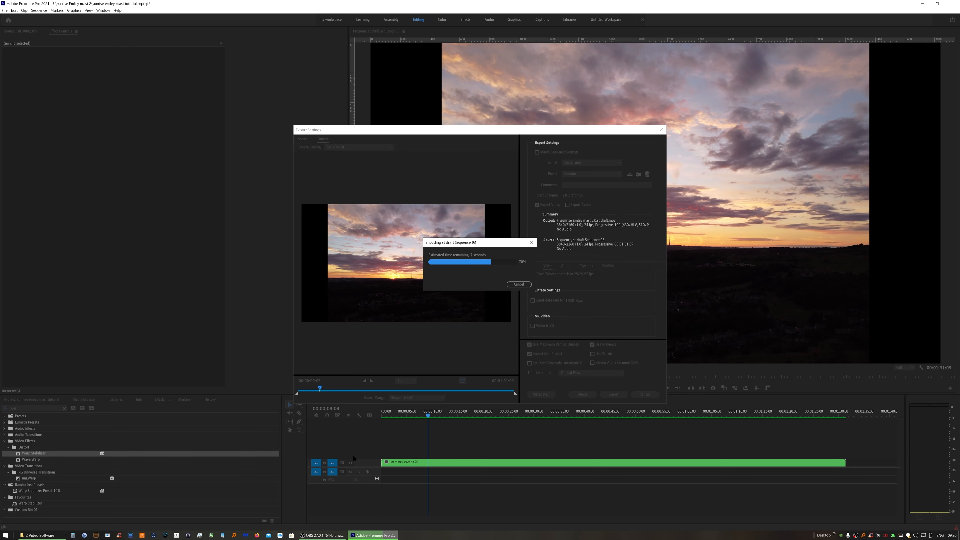
Close the current sequence and create a new sequence from the exported 1st draft.mov clip
click(47, 400)
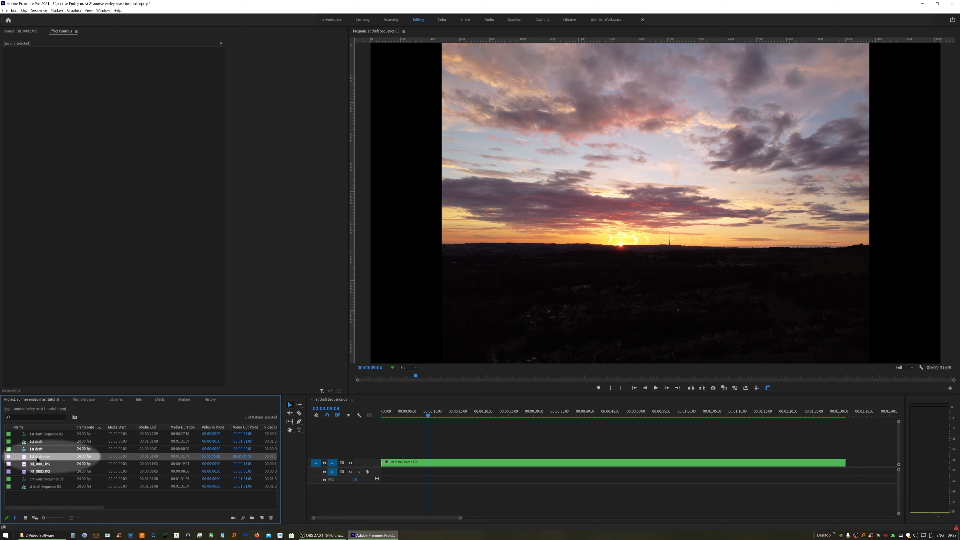
click(312, 400)
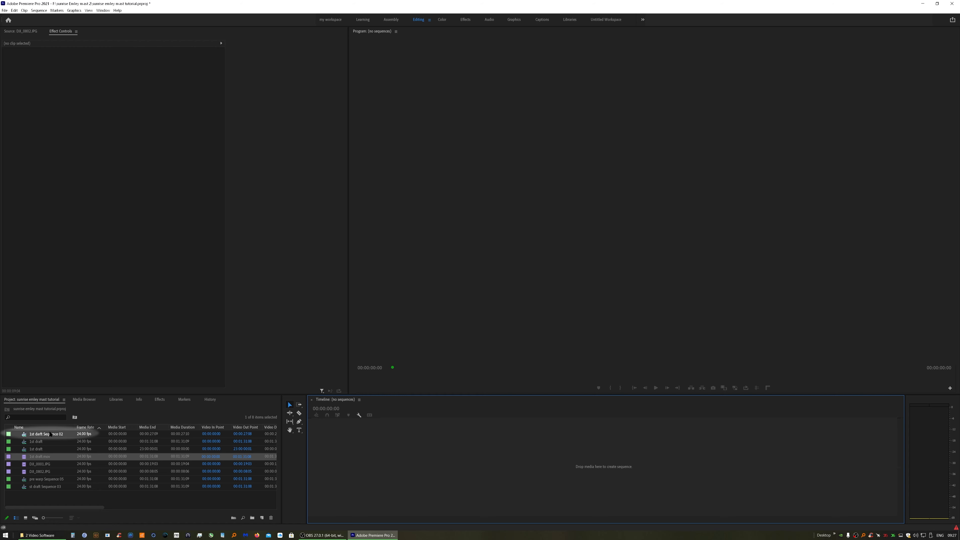
drag(37, 457, 362, 452)
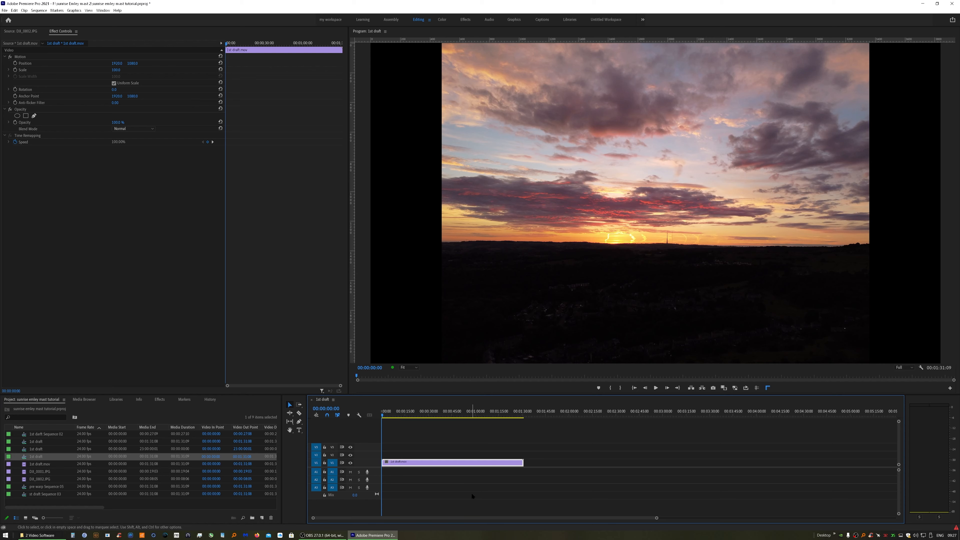
key(backslash)
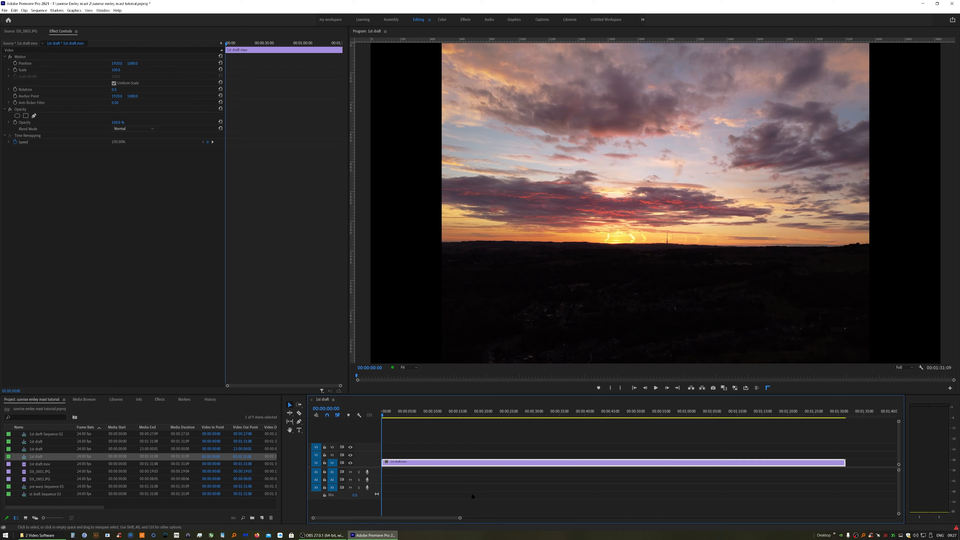
Set the sequence's preview format to QuickTime Apple ProRes 422 with Maximum Bit Depth and Maximum Render Quality
click(39, 10)
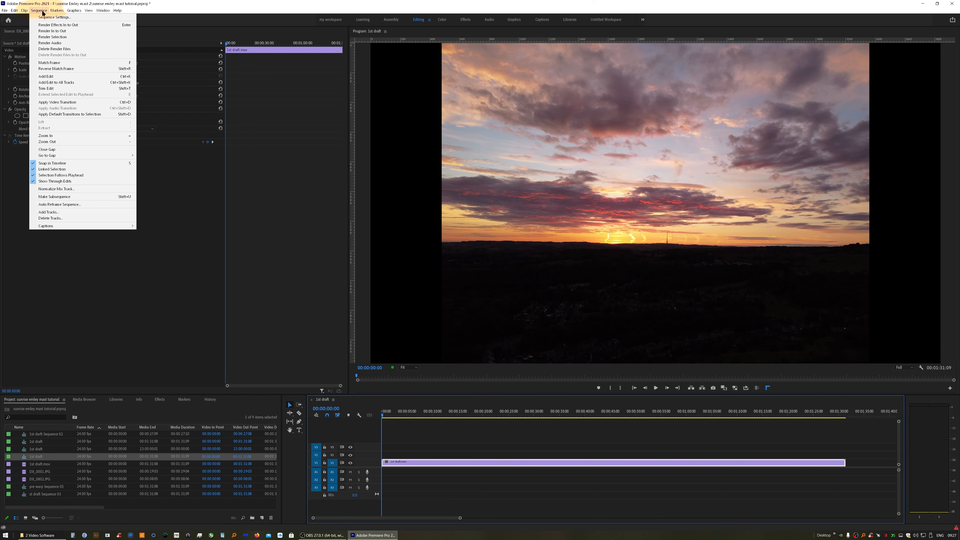
click(49, 17)
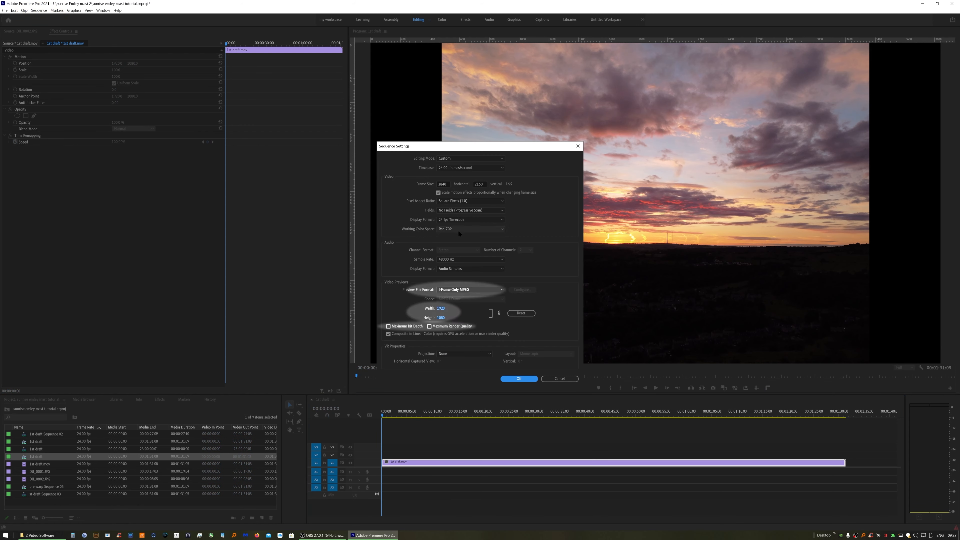
click(467, 289)
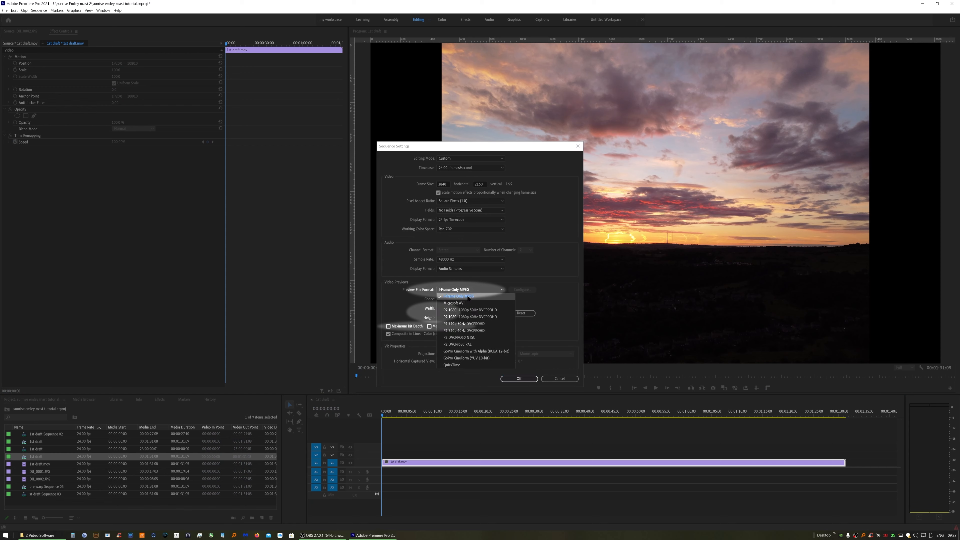
click(465, 360)
click(462, 300)
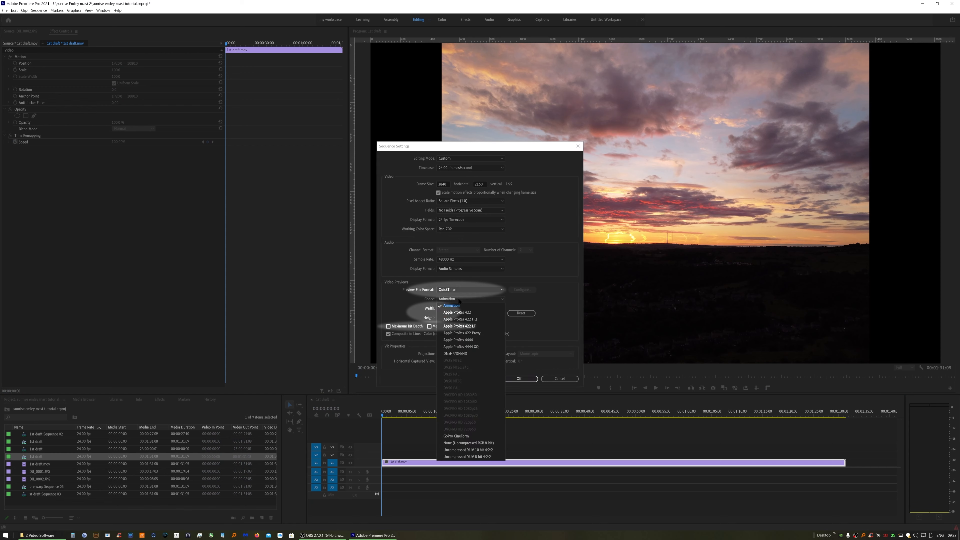
click(464, 313)
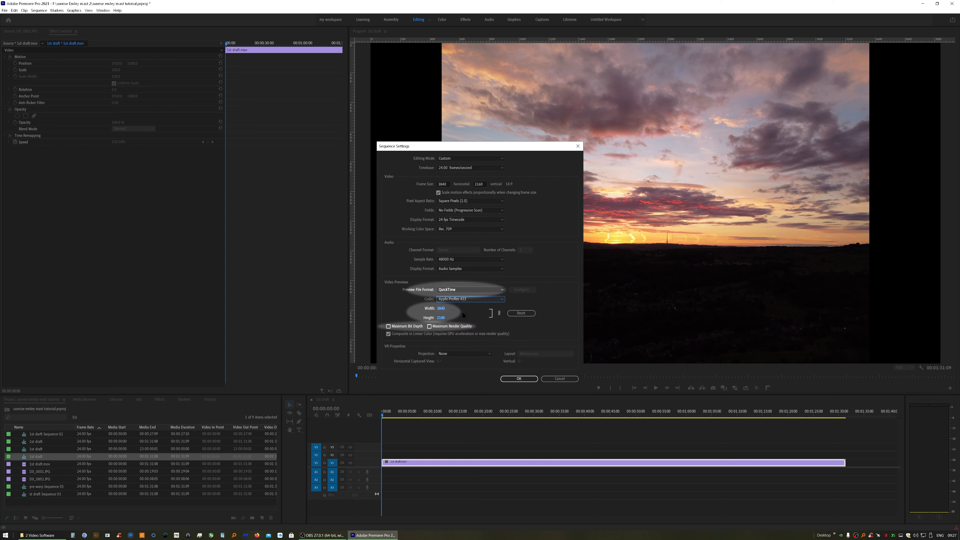
click(389, 326)
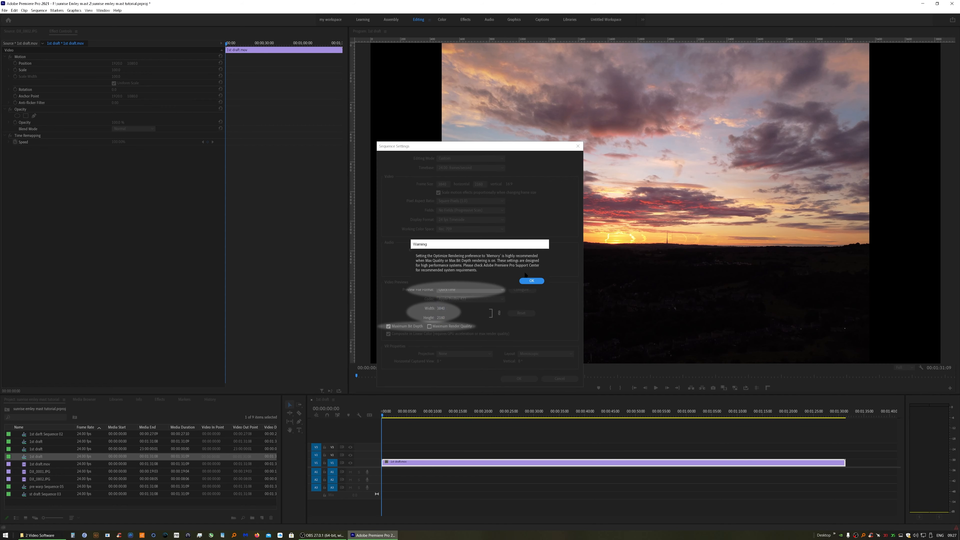
click(531, 281)
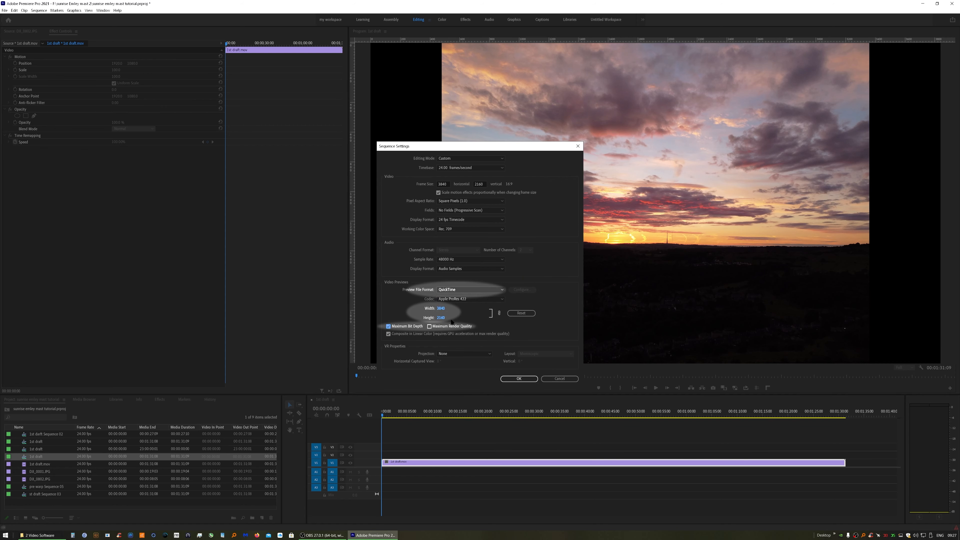
click(454, 326)
click(525, 280)
click(518, 379)
click(511, 276)
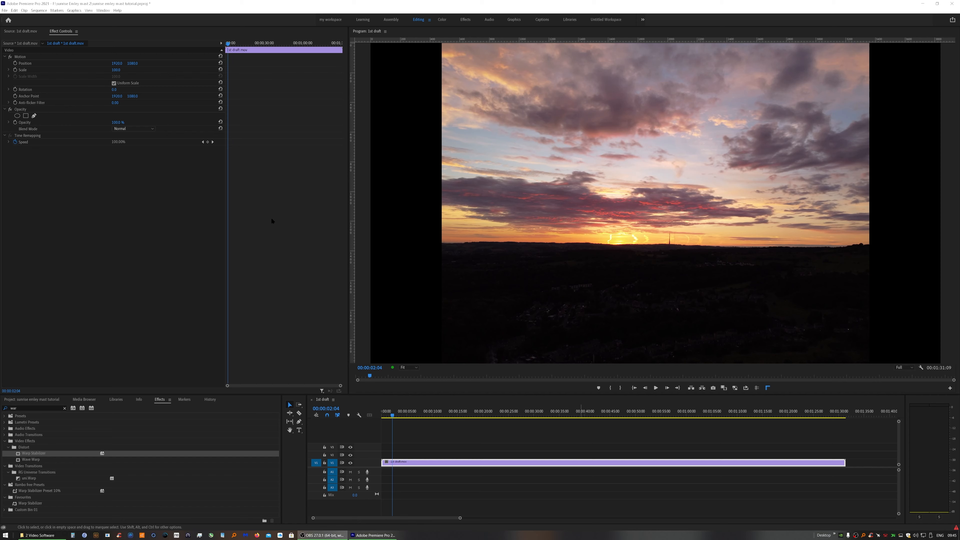
Apply Warp Stabilizer to the 1st draft clip and play back the stabilized result
drag(32, 453, 67, 269)
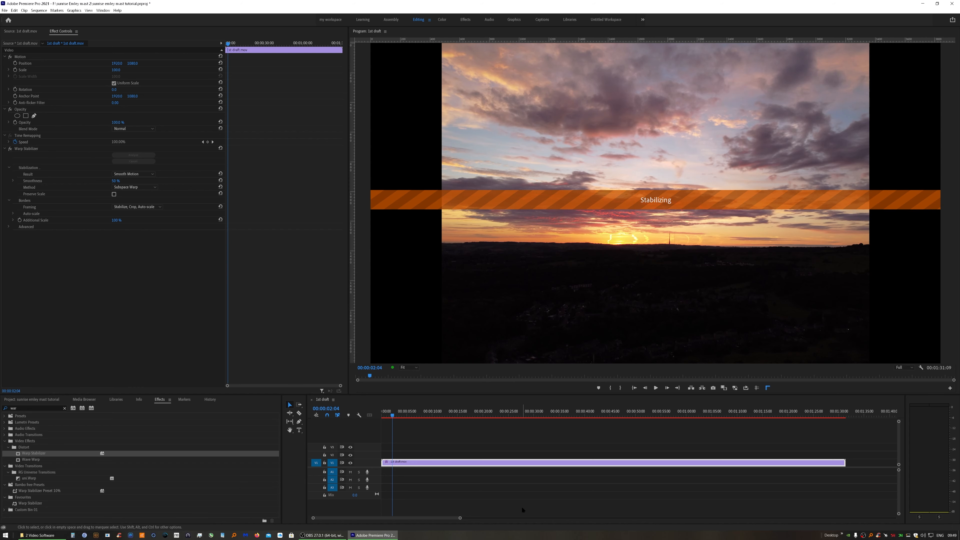
click(656, 388)
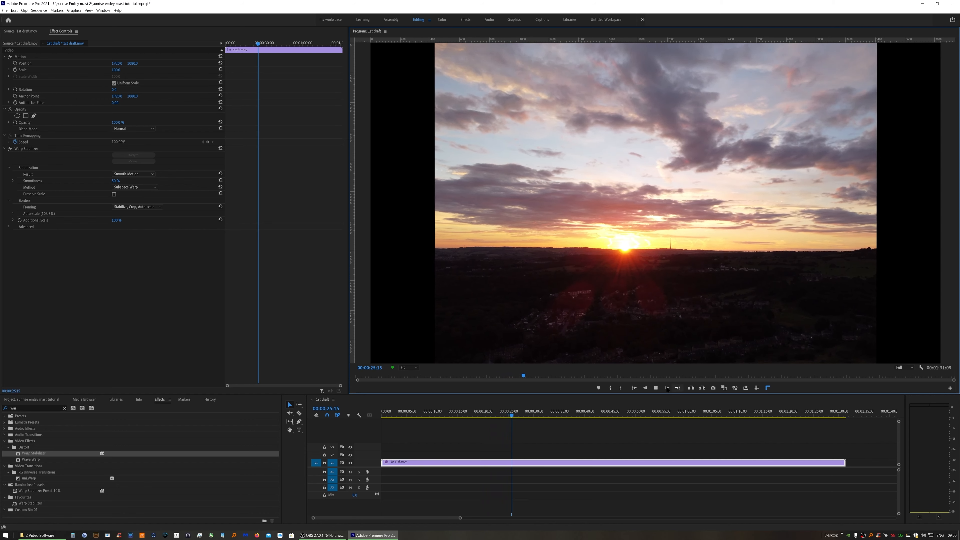
click(655, 388)
click(634, 387)
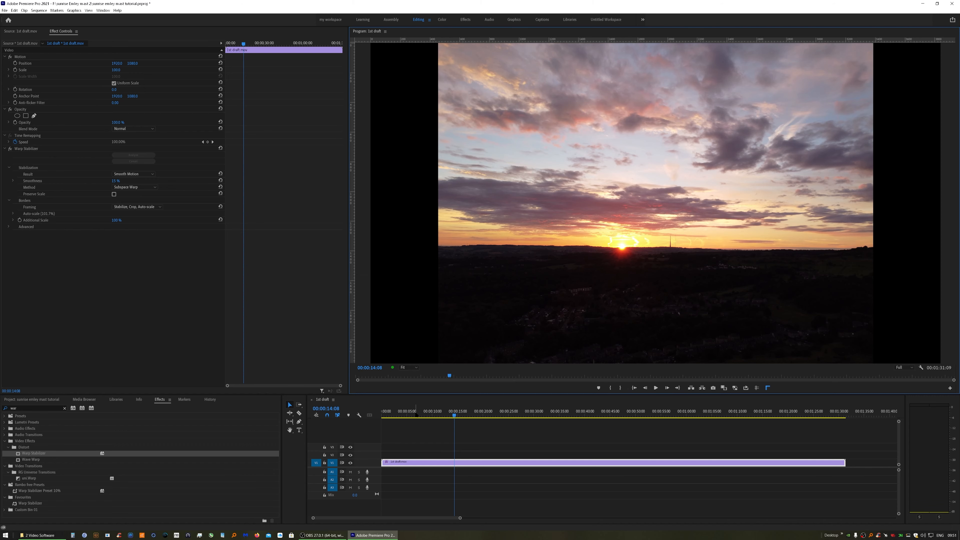
Set an In point at about 00:00:04:10 in the sequence
click(404, 412)
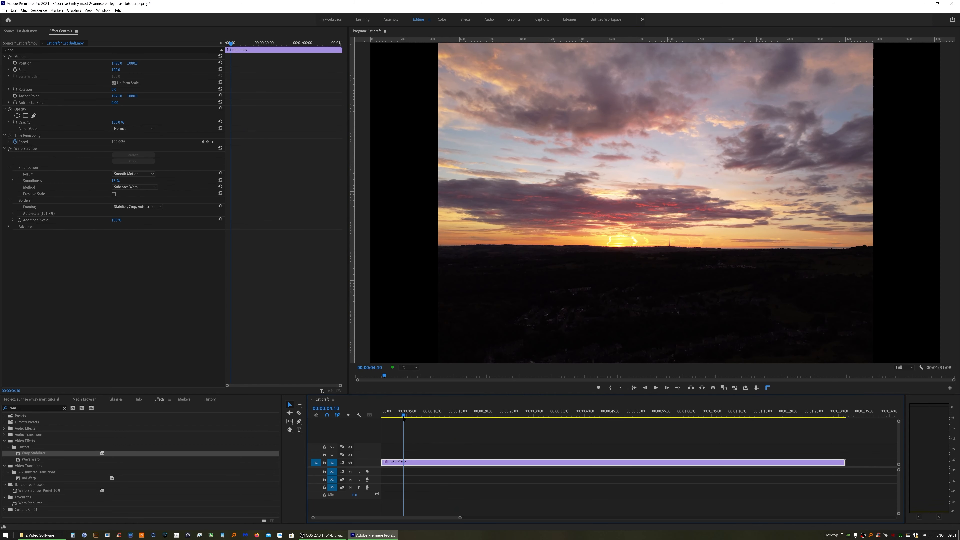
key(i)
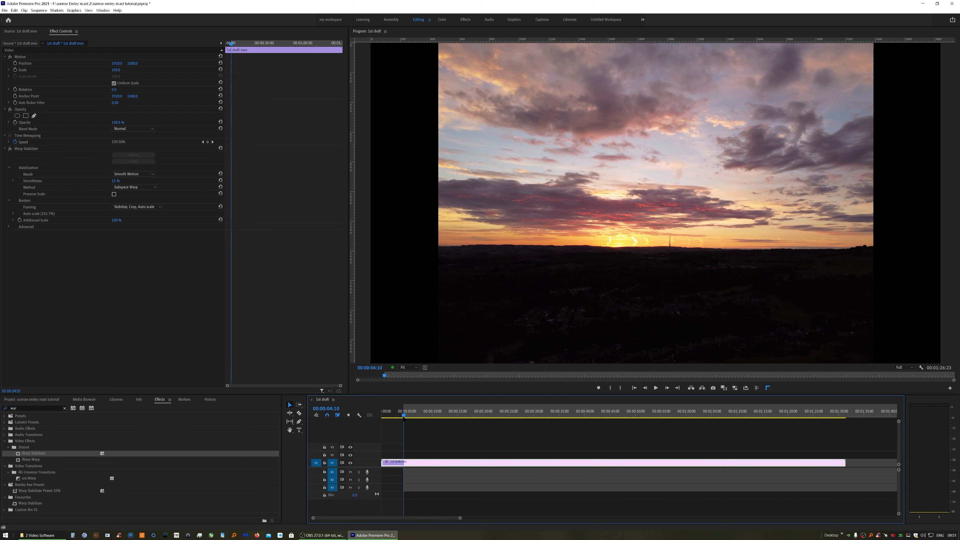
drag(403, 418, 432, 420)
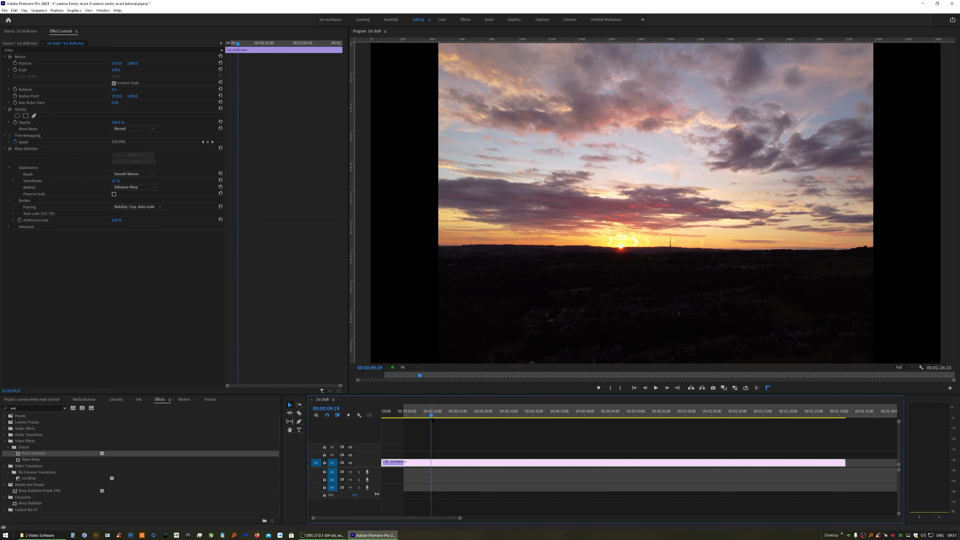
Set an Out point at 00:00:09:19 and render the sequence from In to Out
key(o)
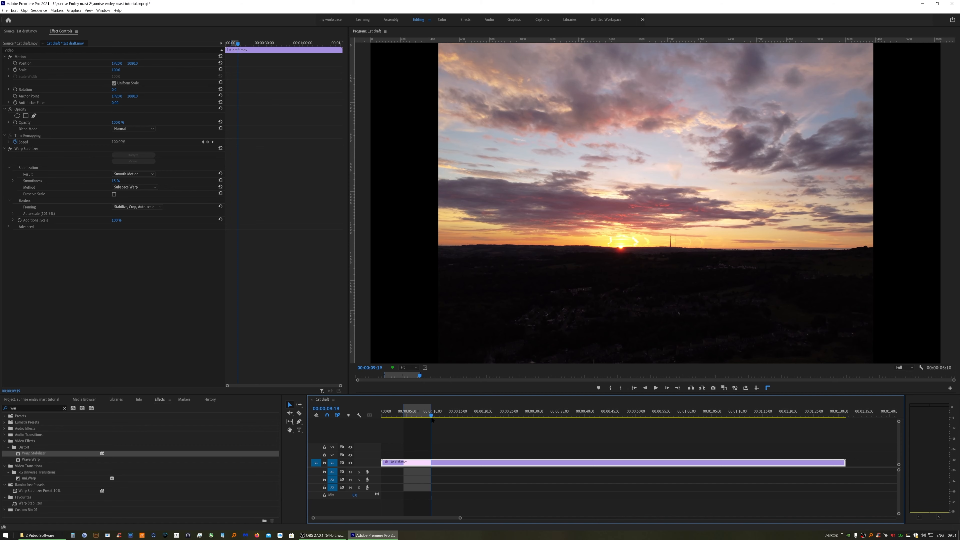
click(38, 10)
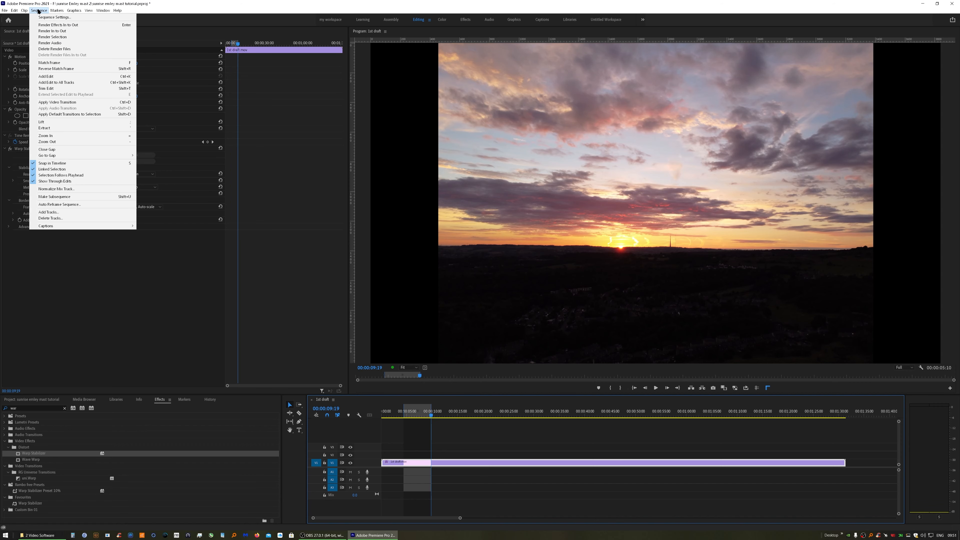
click(45, 33)
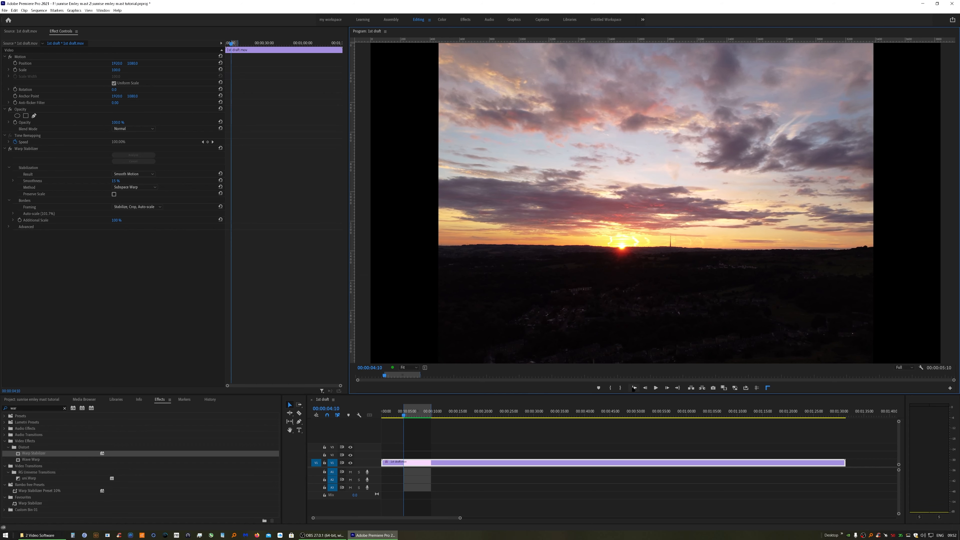
Clear the sequence's In and Out points and remove the Warp Stabilizer effect from the 1st draft clip
right_click(424, 415)
click(444, 339)
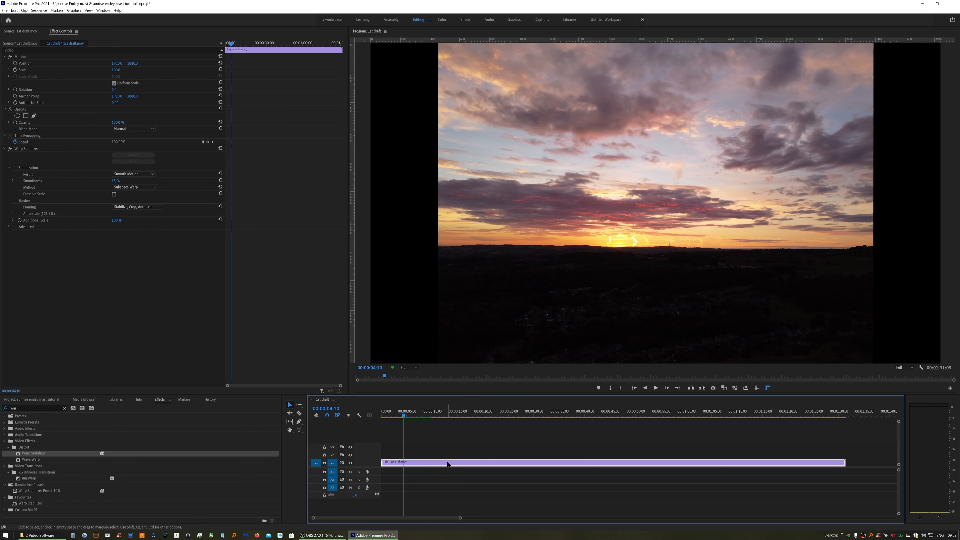
right_click(448, 465)
right_click(19, 149)
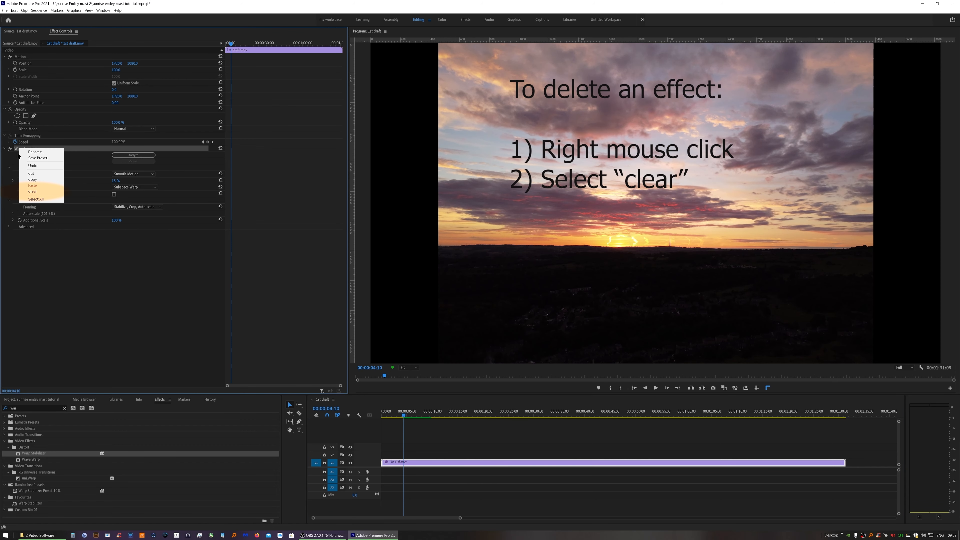
click(33, 191)
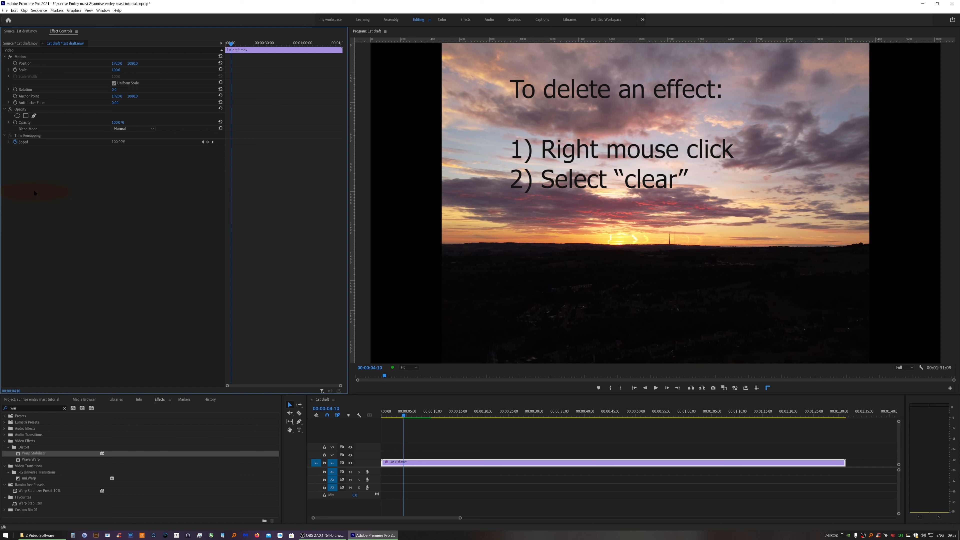
Replace the clip with an After Effects composition, saving the project over the existing stabiliser timelapse.aep
click(453, 463)
right_click(453, 464)
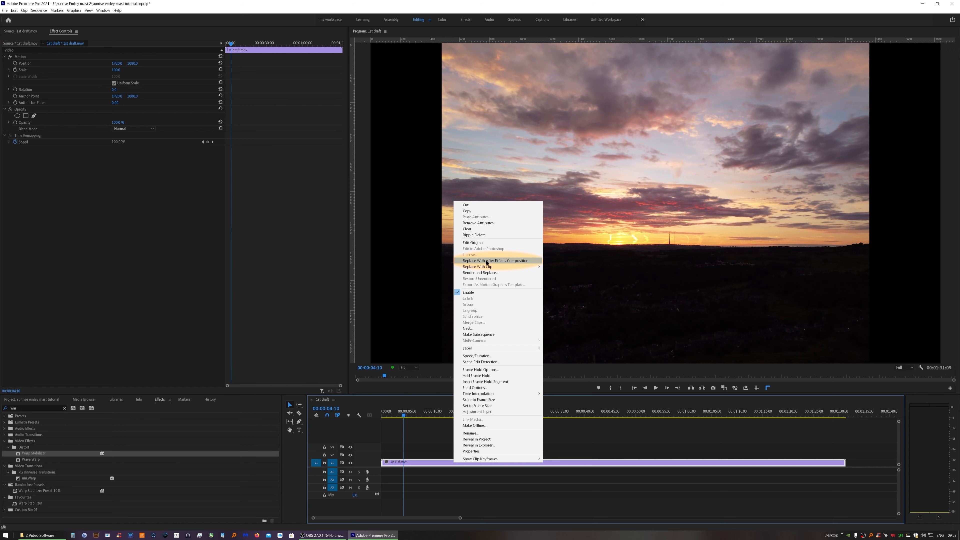
click(519, 261)
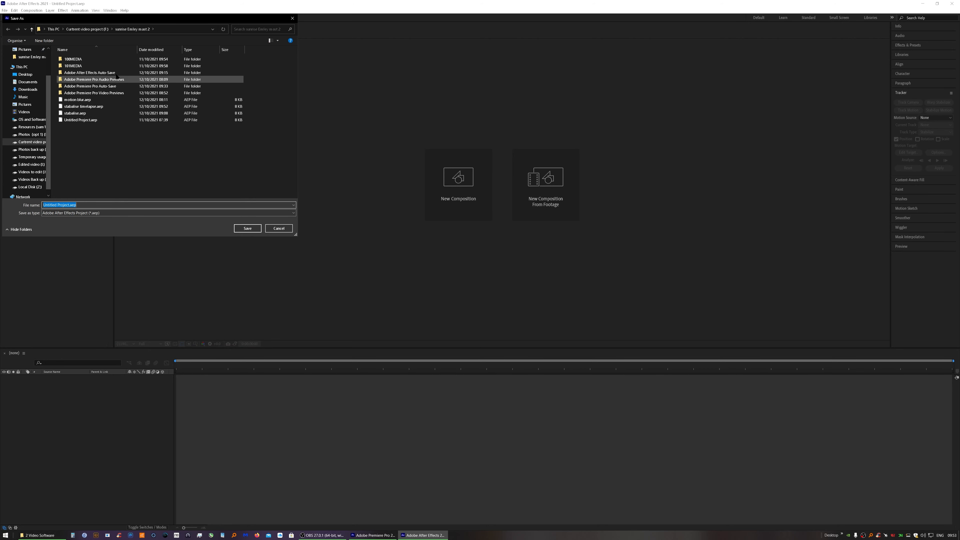
click(77, 107)
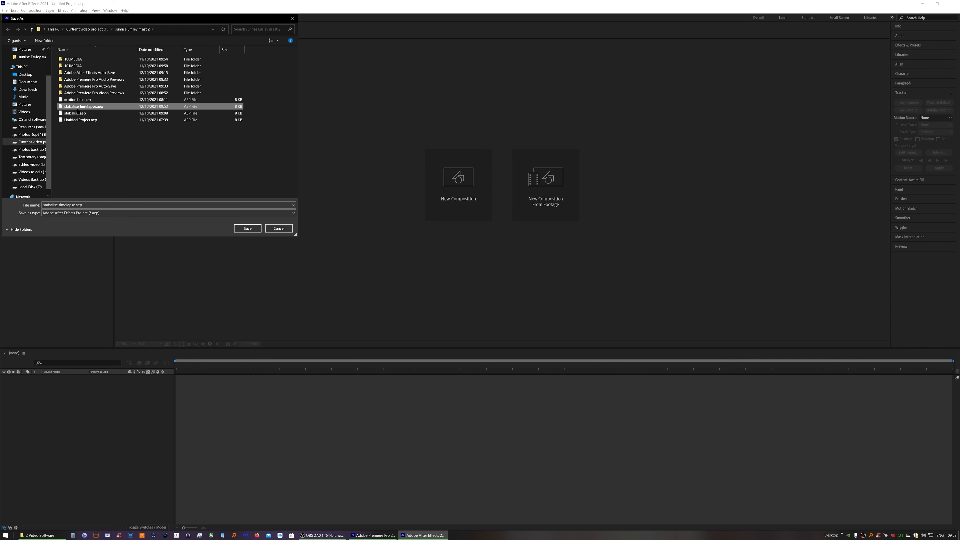
click(246, 229)
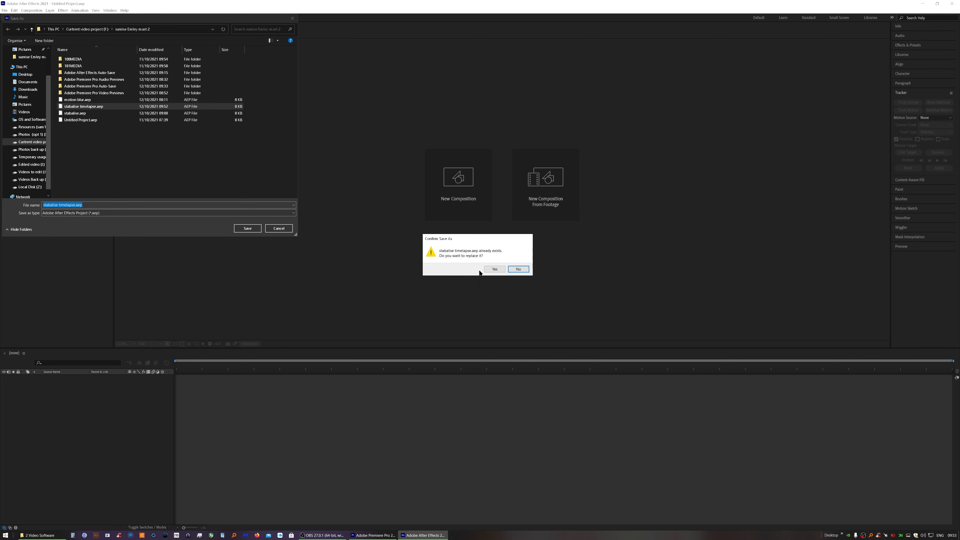
click(492, 269)
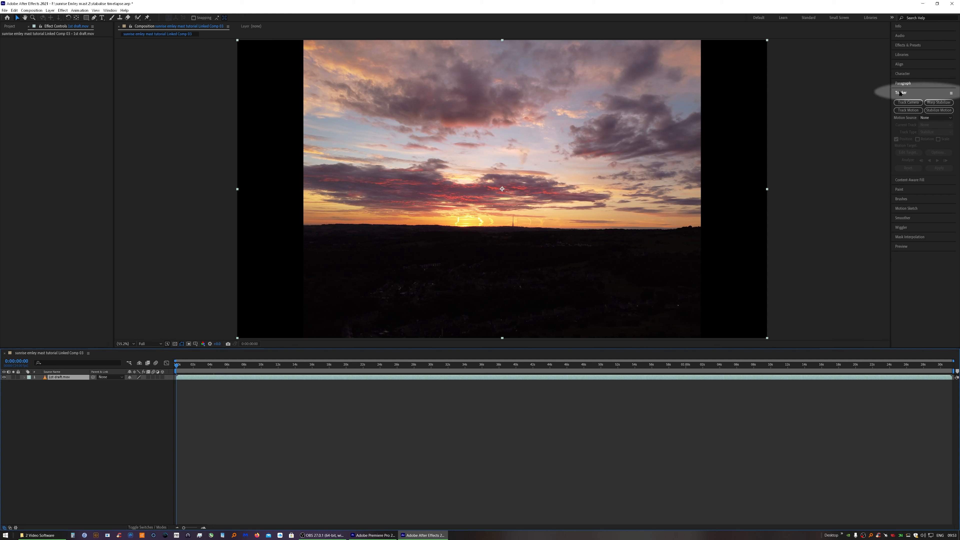
Show the Tracker panel, select the 1st draft.mov layer and start Stabilize Motion with Position and Rotation tracking
click(107, 10)
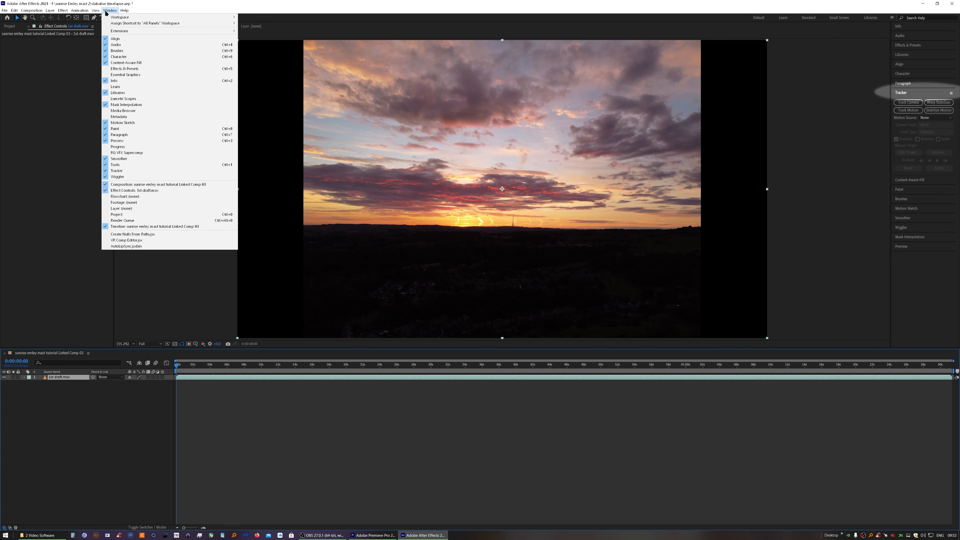
click(117, 171)
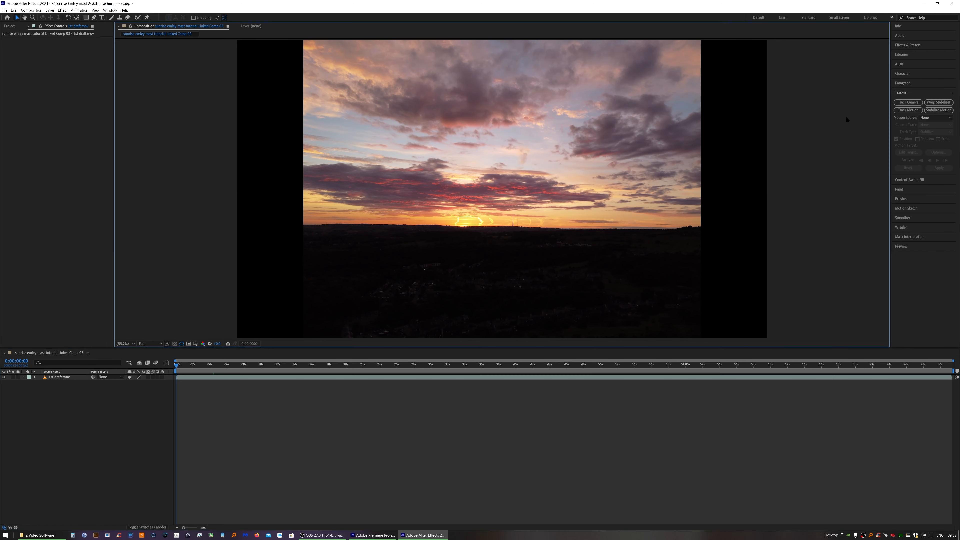
click(263, 377)
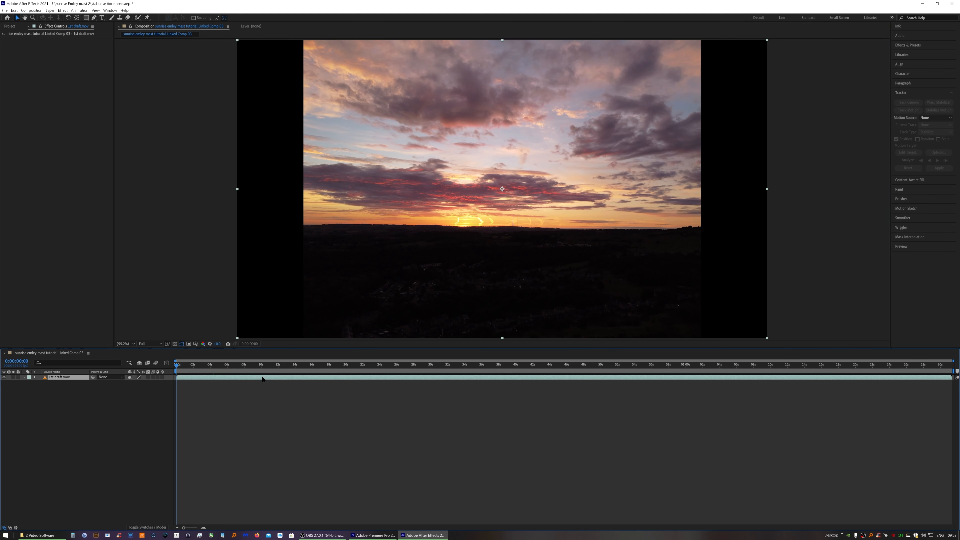
click(938, 111)
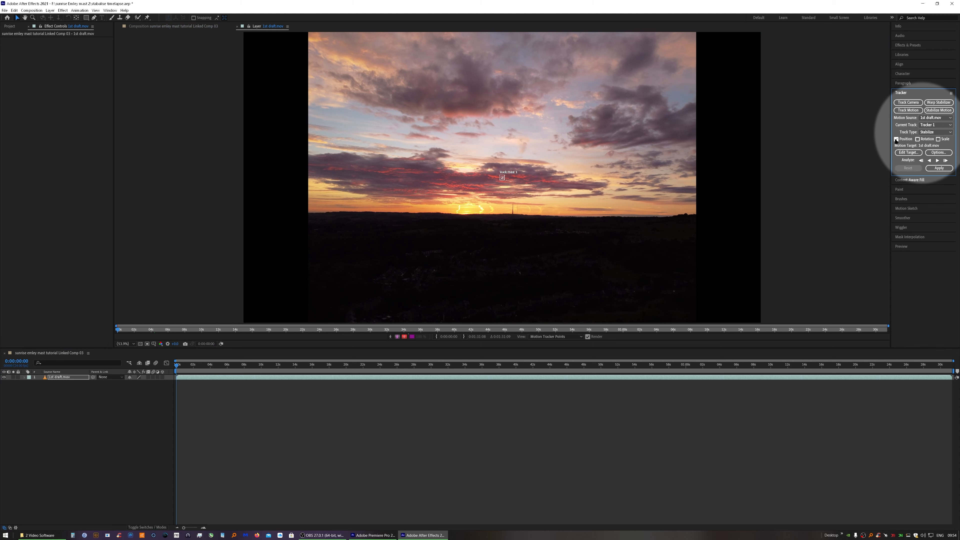
click(918, 139)
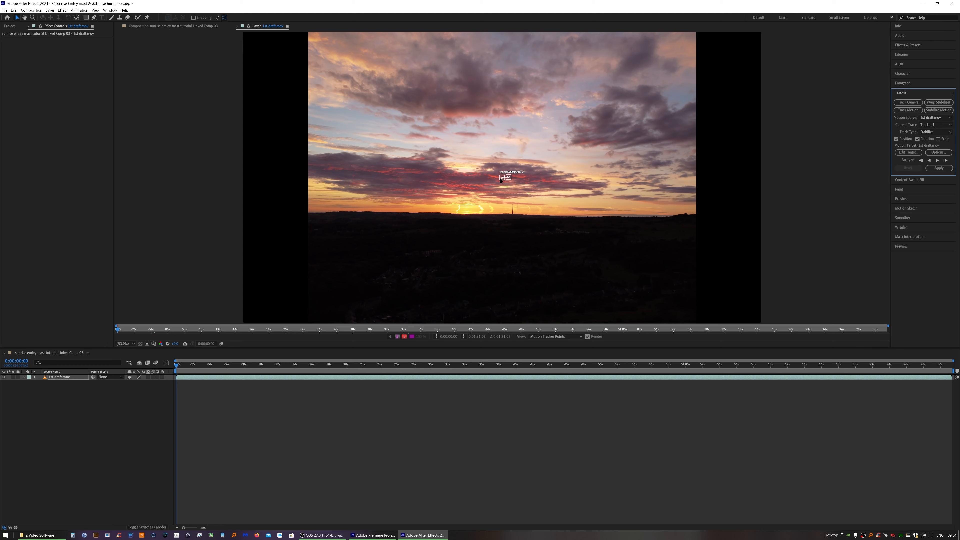
Place the first track point on the horizon near the left edge of the frame
drag(501, 180, 325, 217)
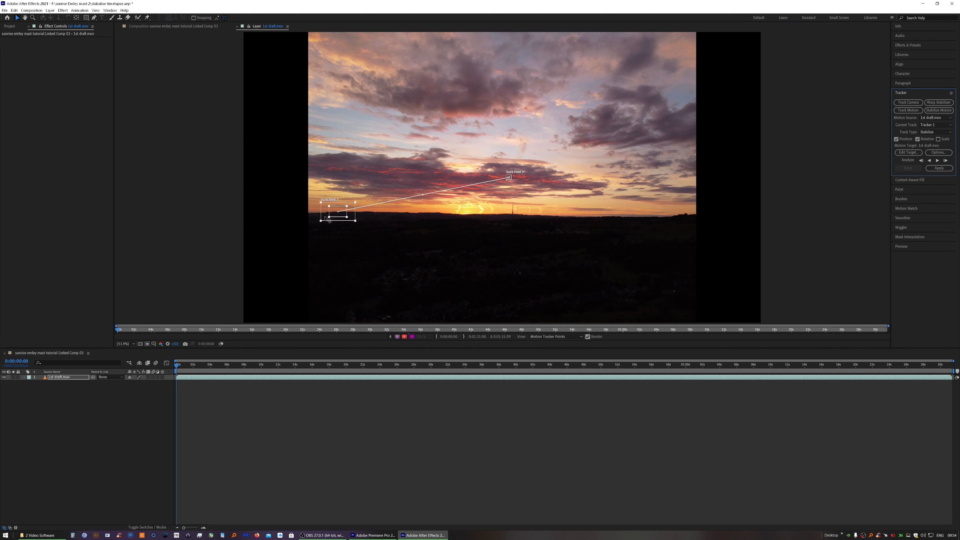
scroll(340, 215, up, 3)
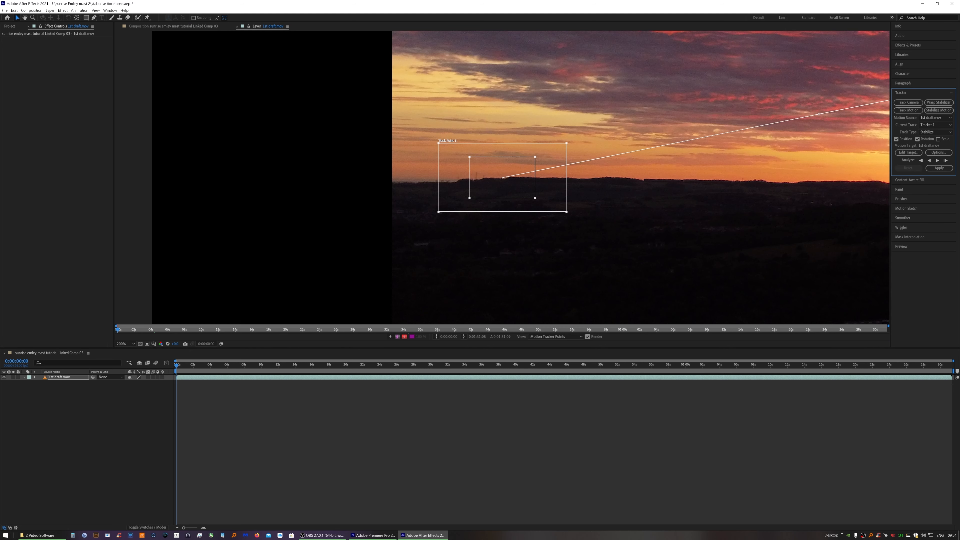
scroll(524, 214, up, 1)
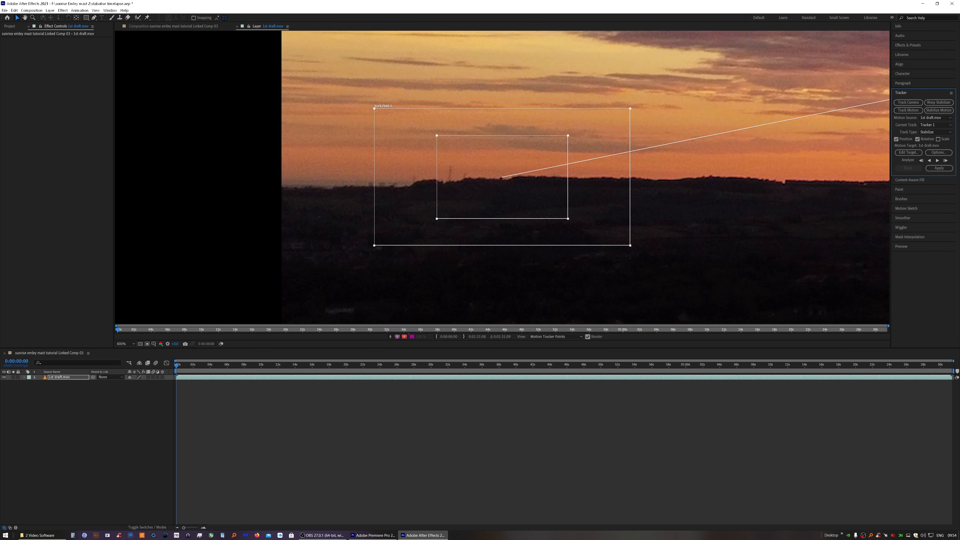
click(25, 18)
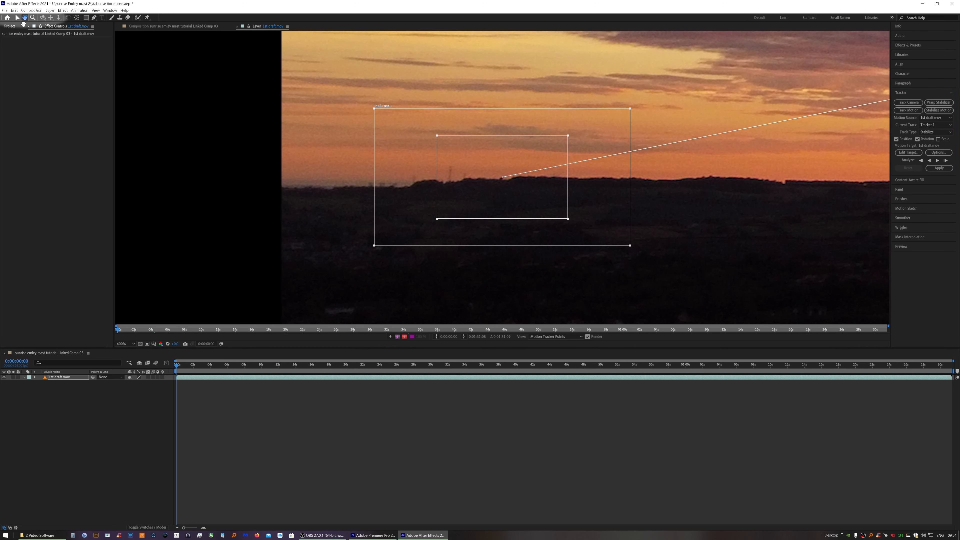
drag(495, 269, 405, 283)
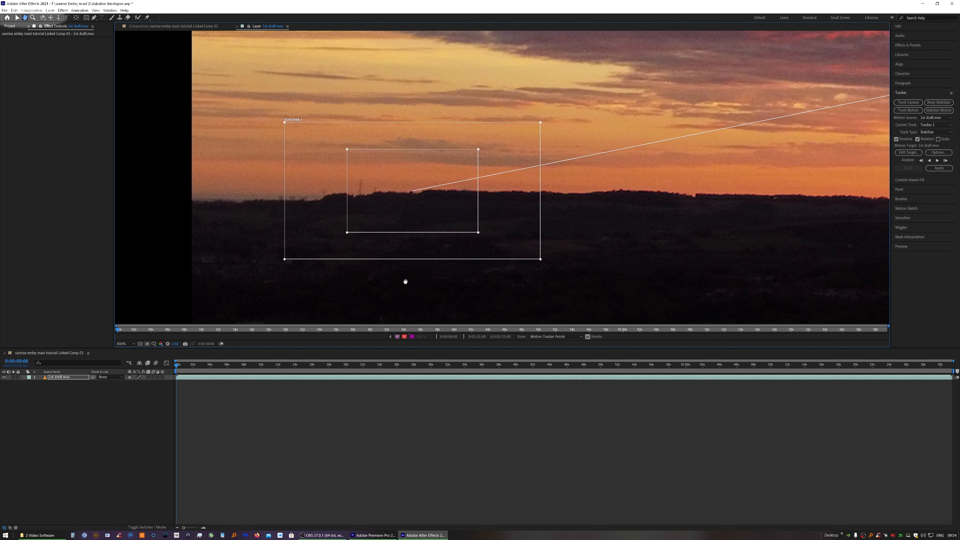
drag(519, 239, 518, 239)
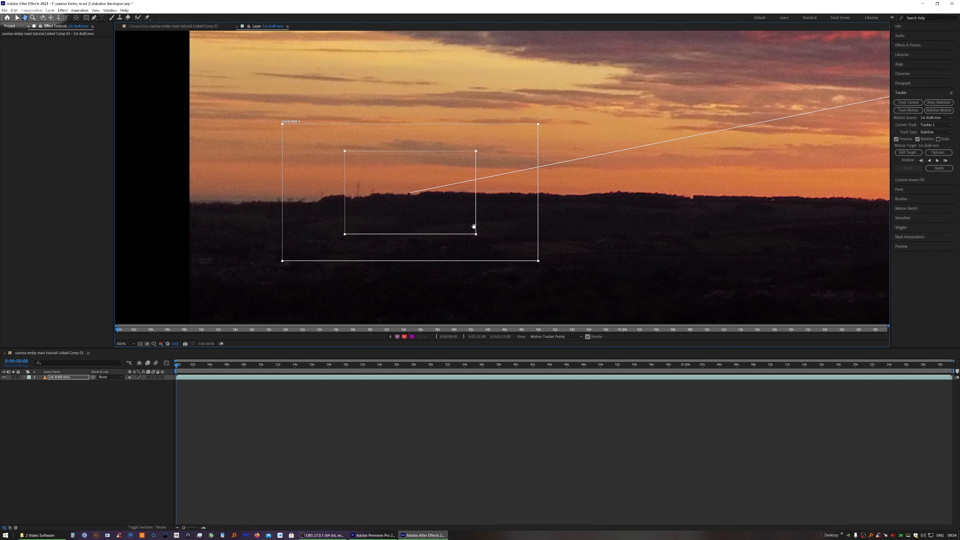
drag(446, 215, 447, 215)
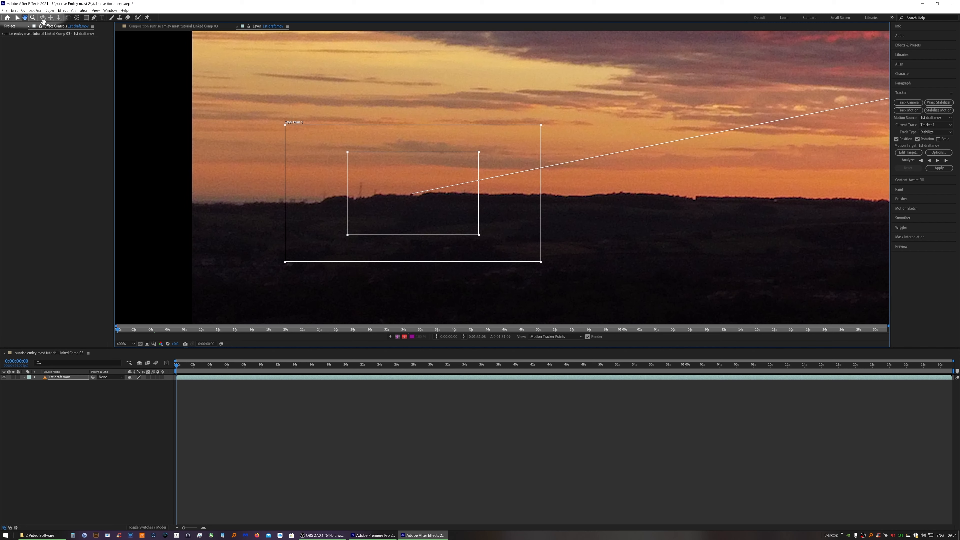
click(17, 18)
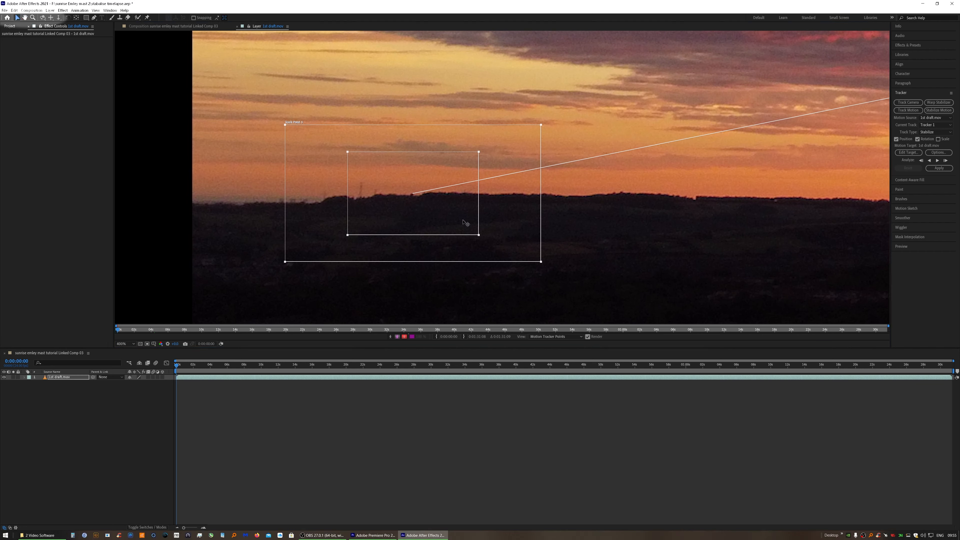
drag(512, 227, 509, 226)
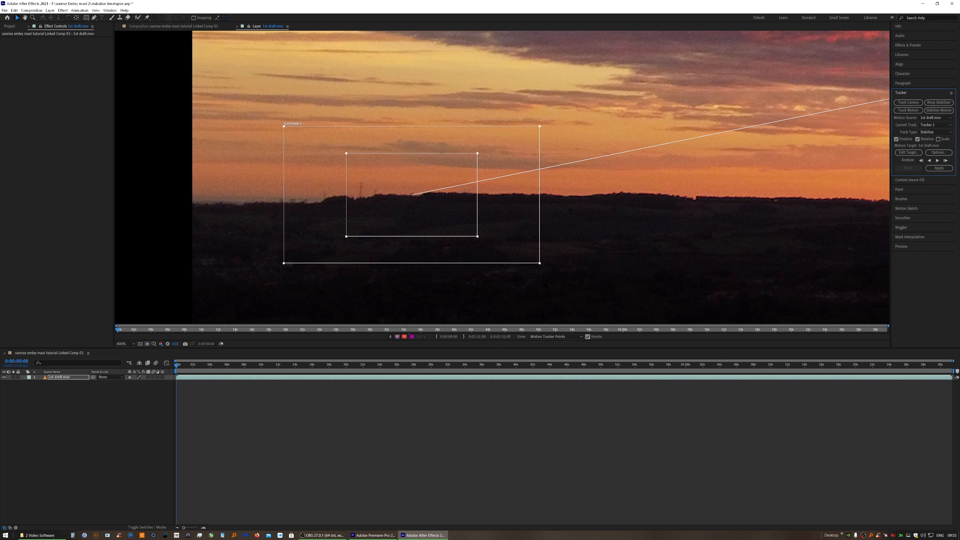
Place the second track point on the horizon near the right edge of the frame
scroll(499, 182, down, 6)
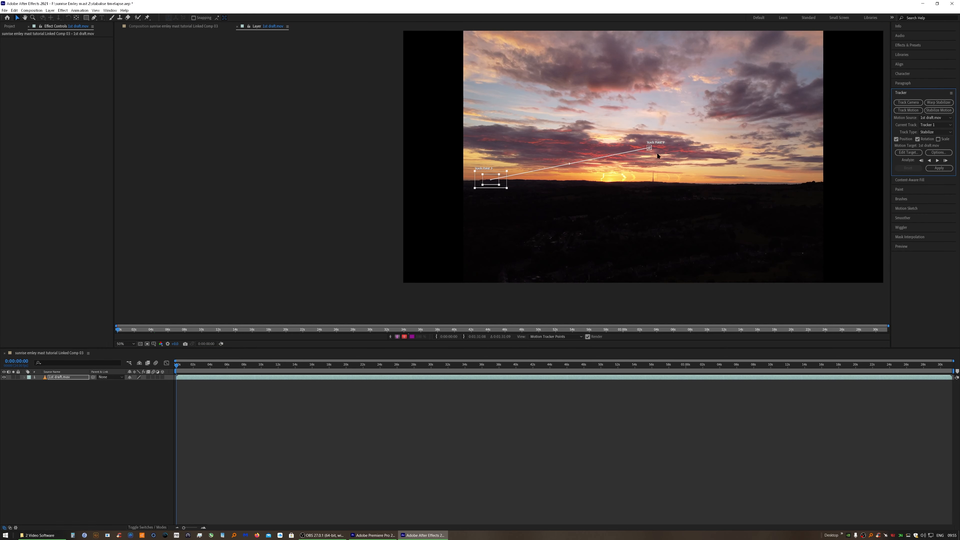
scroll(649, 147, up, 2)
drag(545, 248, 350, 253)
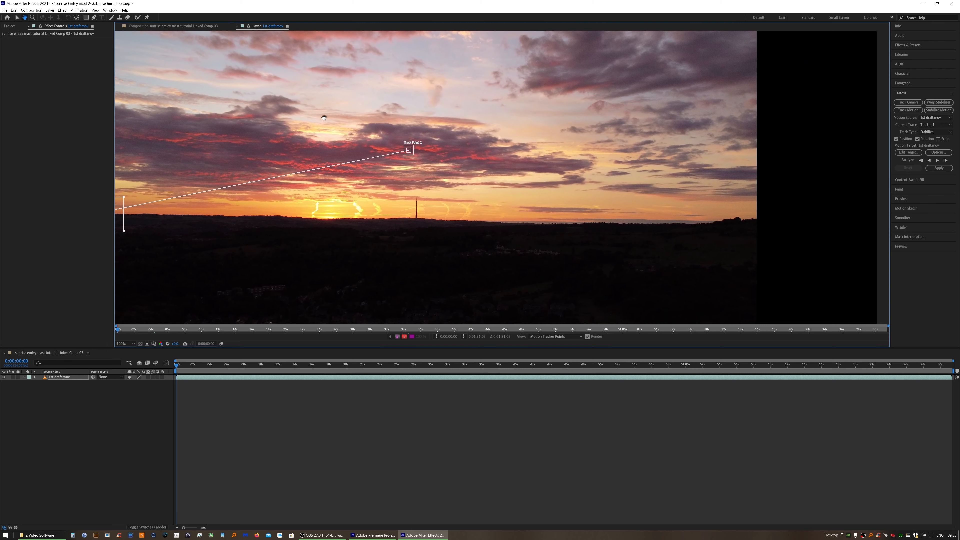
key(v)
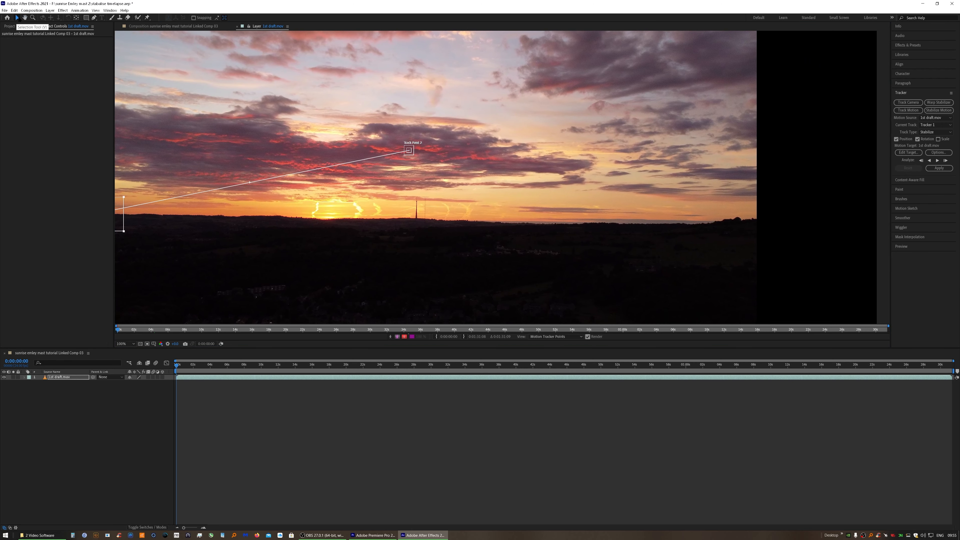
mouse_move(412, 154)
mouse_down()
mouse_move(426, 169)
mouse_move(443, 166)
mouse_move(419, 157)
mouse_up()
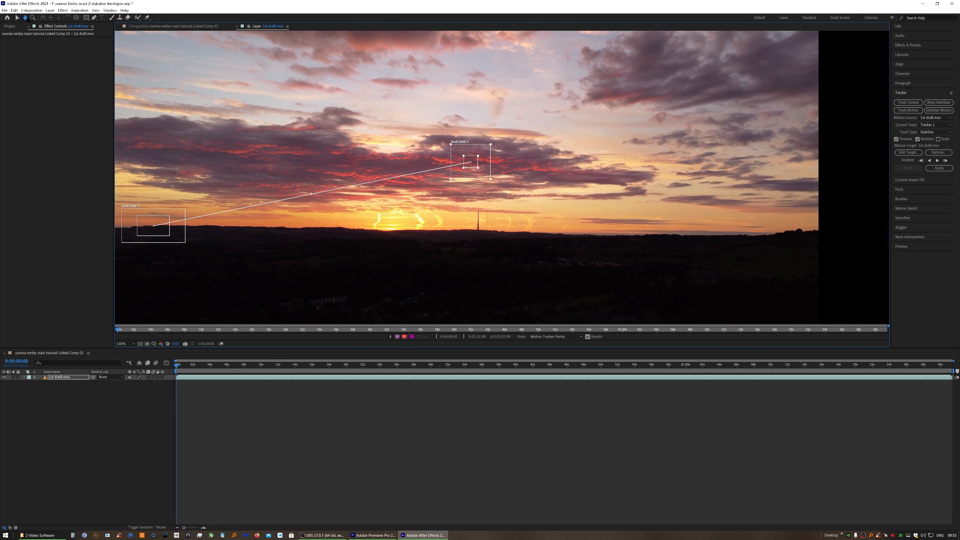
click(17, 18)
drag(486, 177, 756, 246)
drag(756, 245, 756, 246)
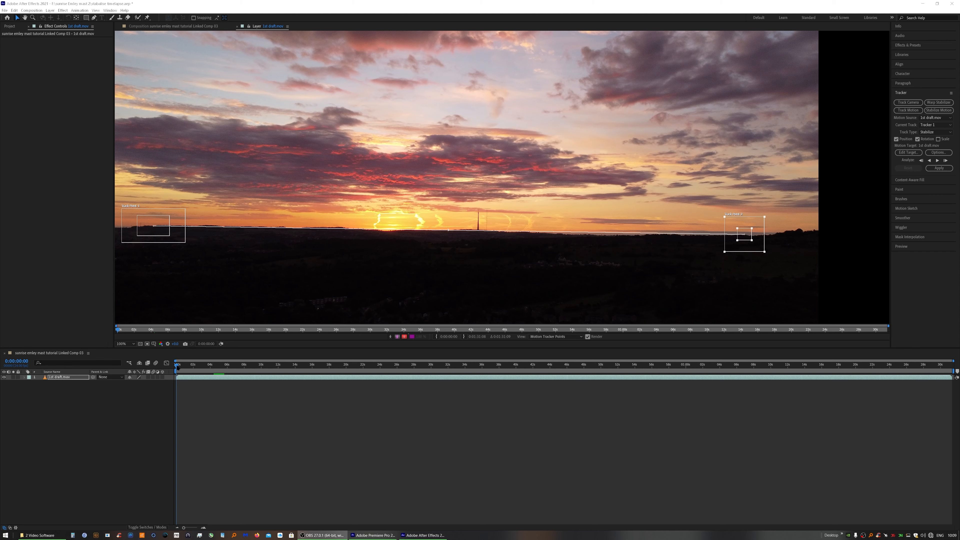
Analyze the two track points forward through the clip
click(901, 246)
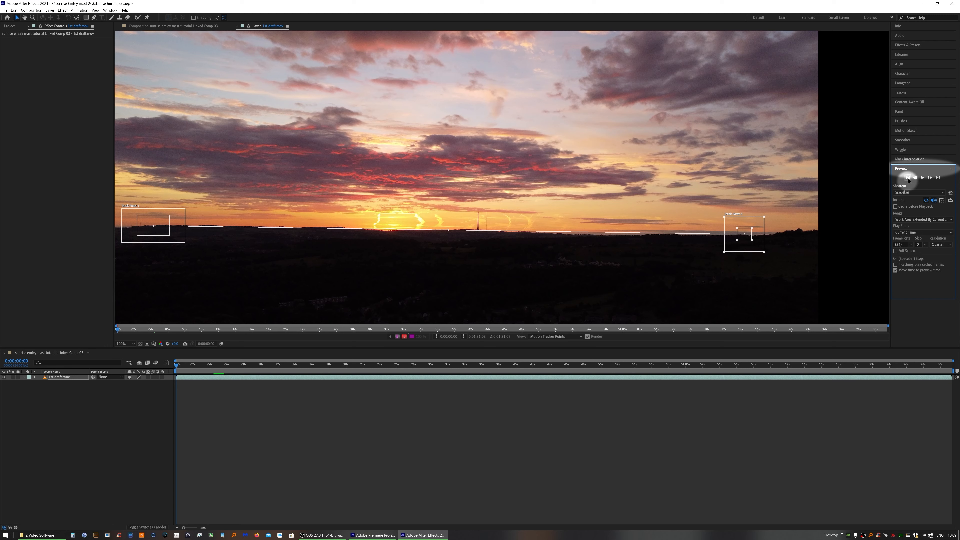
click(901, 93)
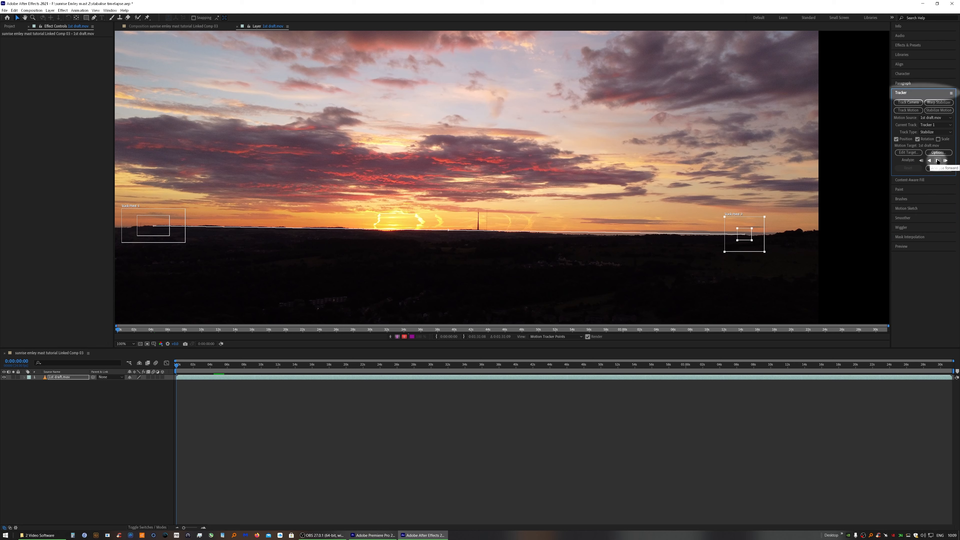
click(938, 160)
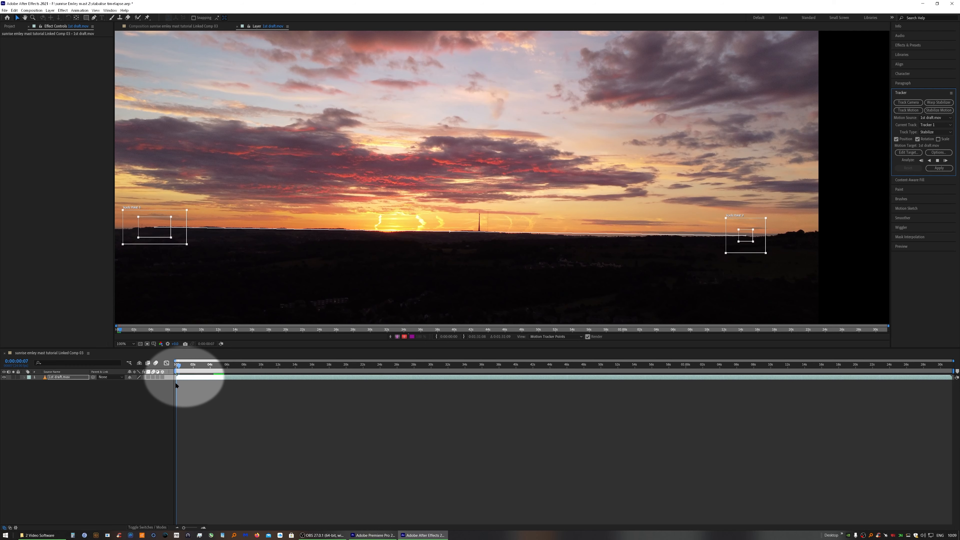
key(Page_Down)
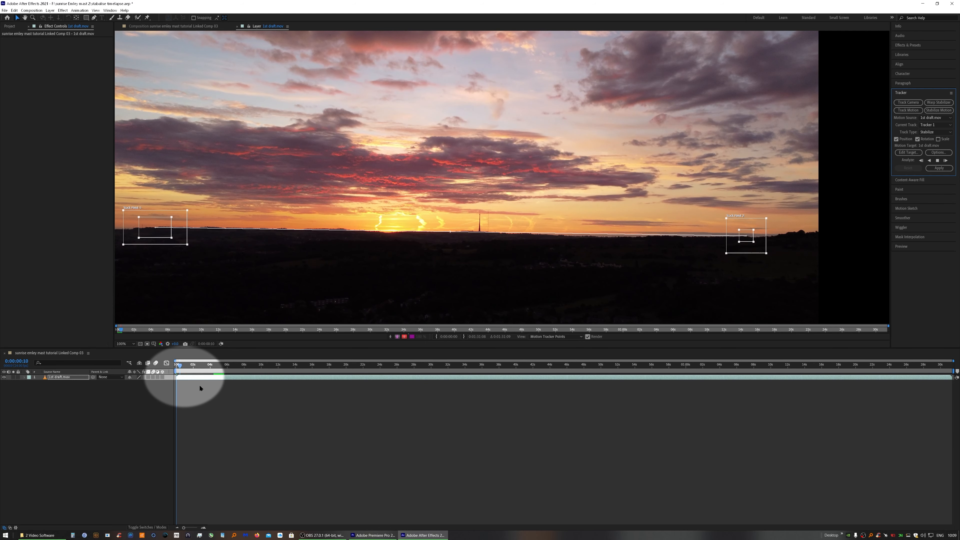
click(937, 160)
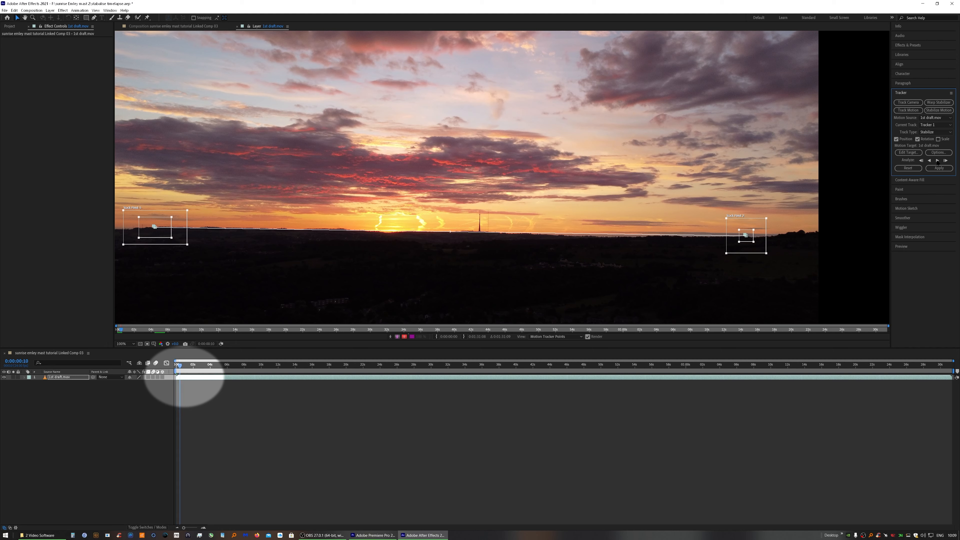
Return to the first frame of the clip and readjust both track points onto the horizon
click(903, 247)
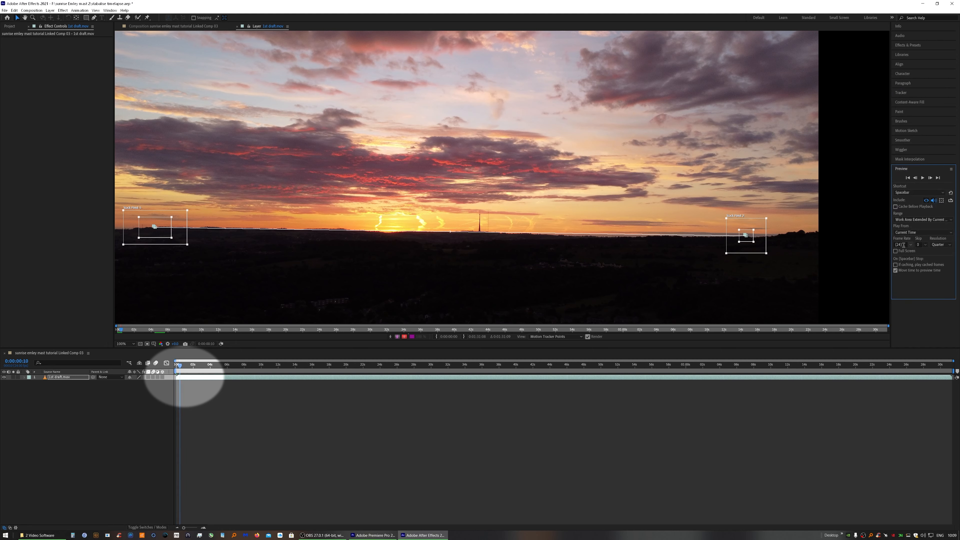
click(908, 177)
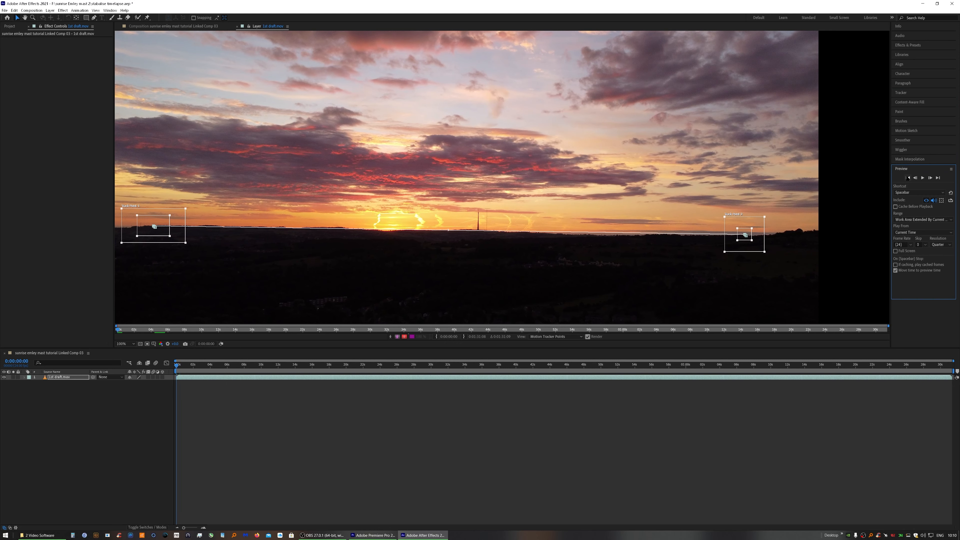
click(901, 92)
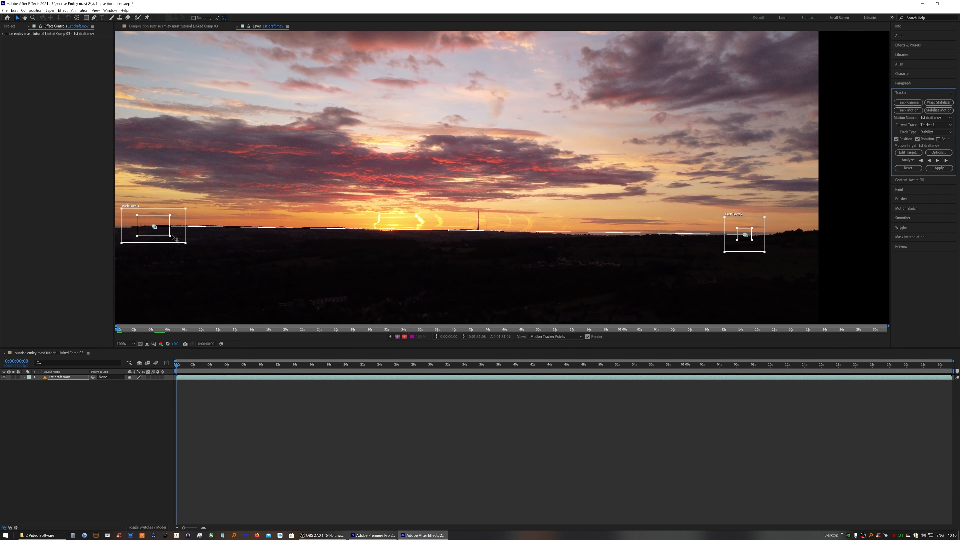
mouse_move(170, 236)
mouse_down()
mouse_move(158, 230)
mouse_move(165, 235)
mouse_up()
click(755, 246)
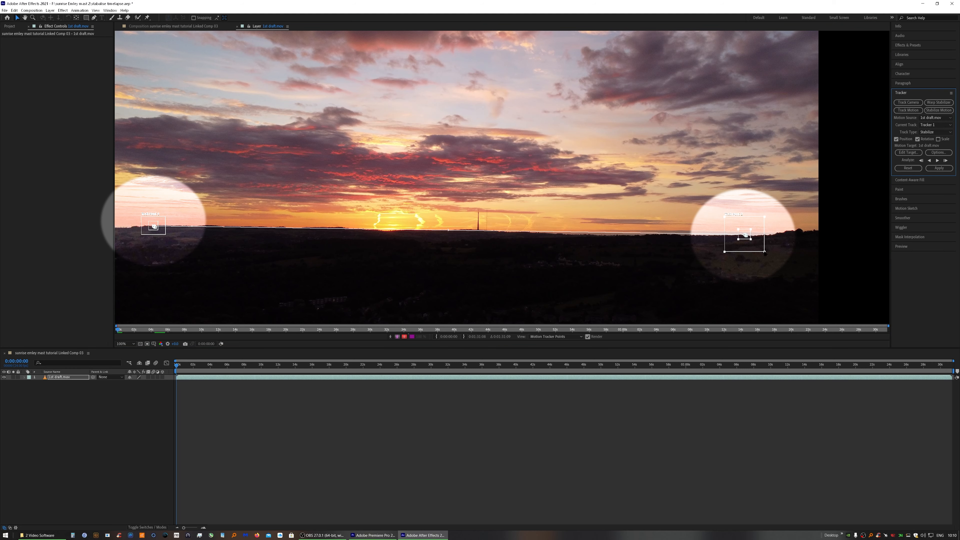
drag(764, 252, 758, 245)
Analyze the track points forward again, pausing and resuming the analysis
click(937, 161)
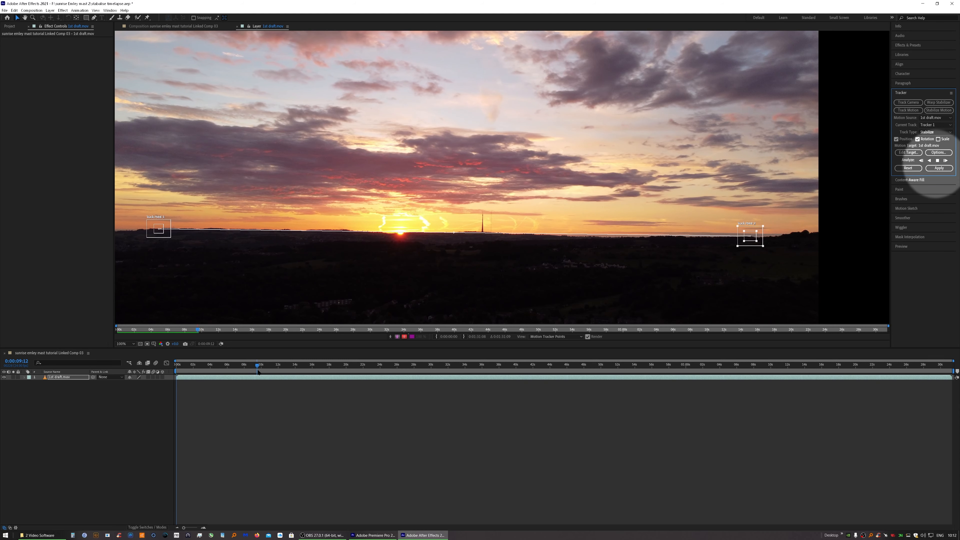
click(938, 160)
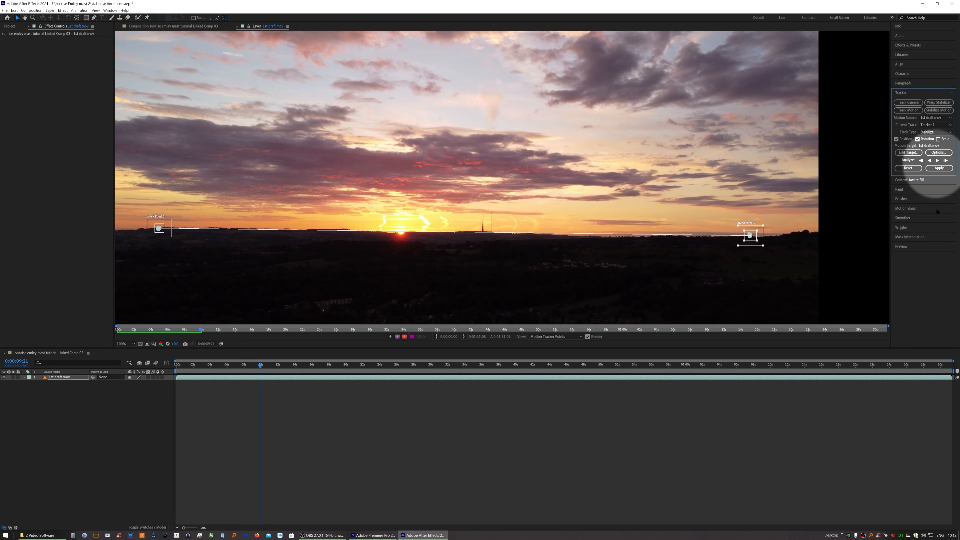
click(937, 160)
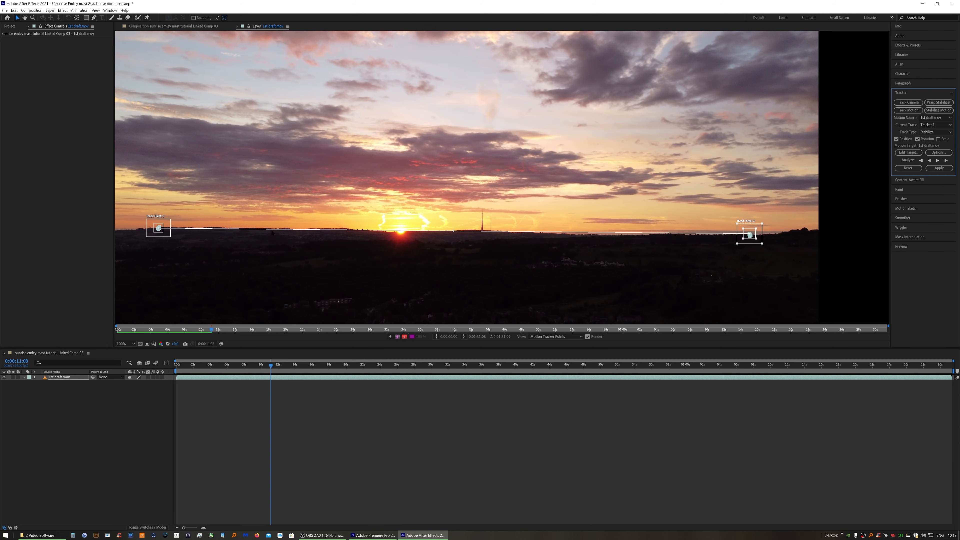
Zoom in to realign the first track point on the horizon where it drifted, then zoom back out
scroll(495, 200, up, 3)
drag(553, 217, 536, 206)
drag(604, 256, 571, 234)
drag(264, 285, 680, 298)
drag(246, 250, 718, 258)
drag(367, 232, 354, 222)
drag(426, 266, 397, 254)
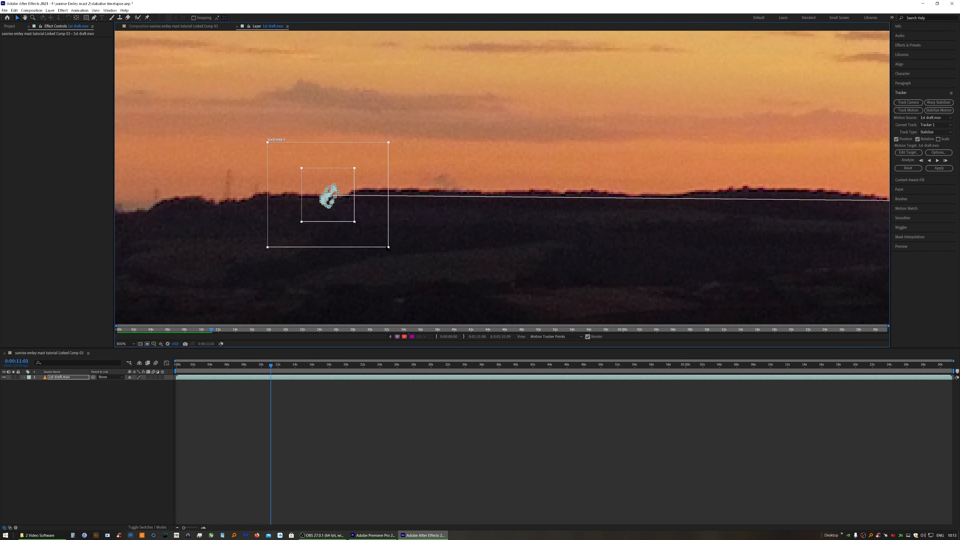
scroll(398, 255, down, 3)
drag(653, 219, 421, 217)
scroll(422, 217, down, 1)
drag(465, 215, 592, 214)
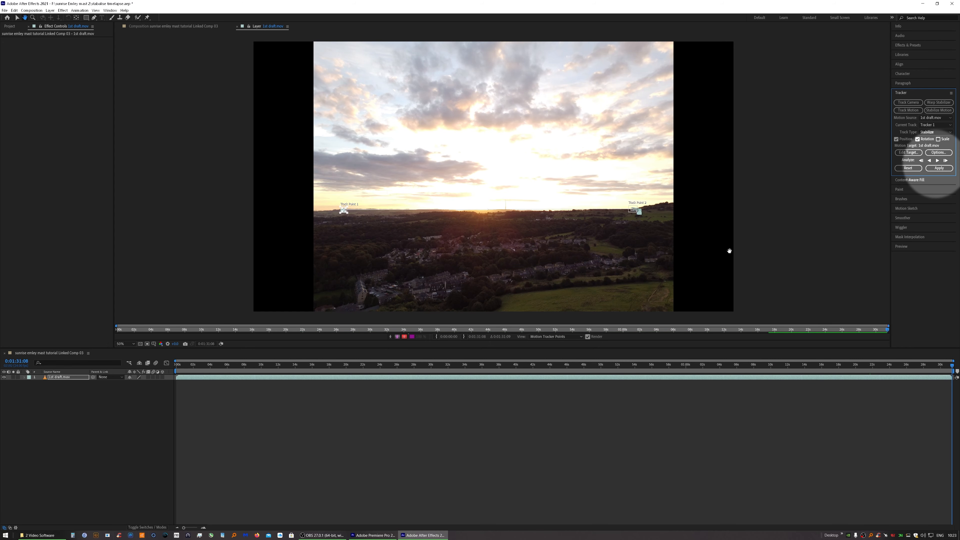
Apply the stabilization to the layer using X and Y dimensions
click(939, 169)
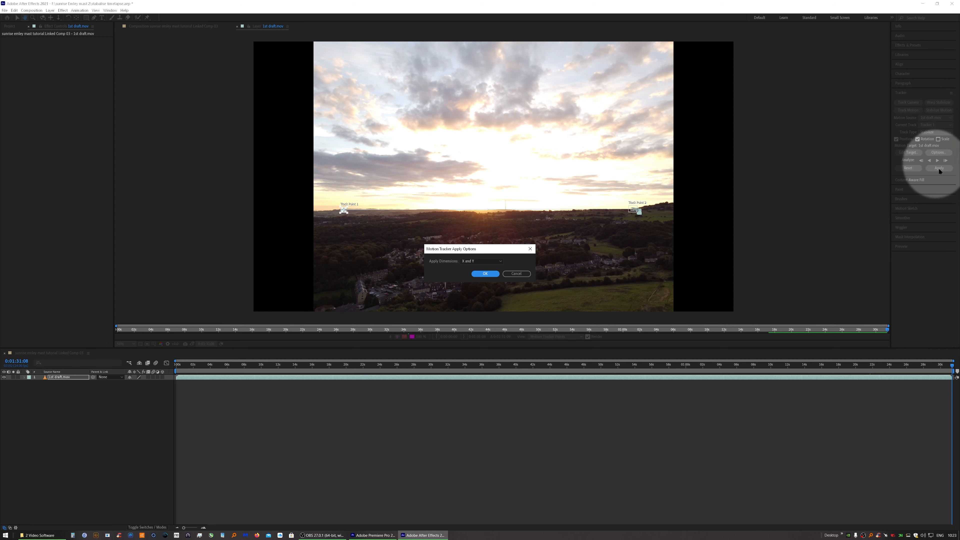
click(486, 274)
Play back the stabilized composition to check the result
key(space)
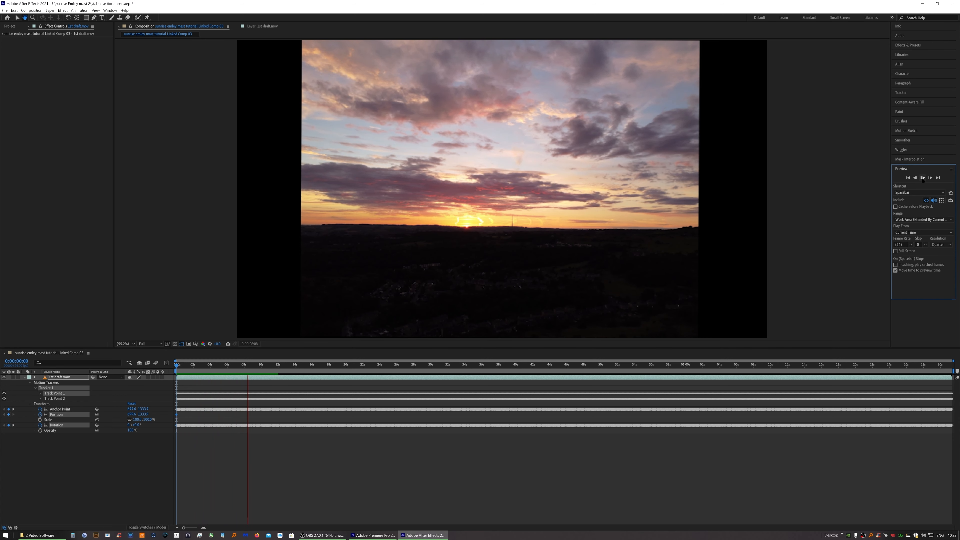
click(922, 178)
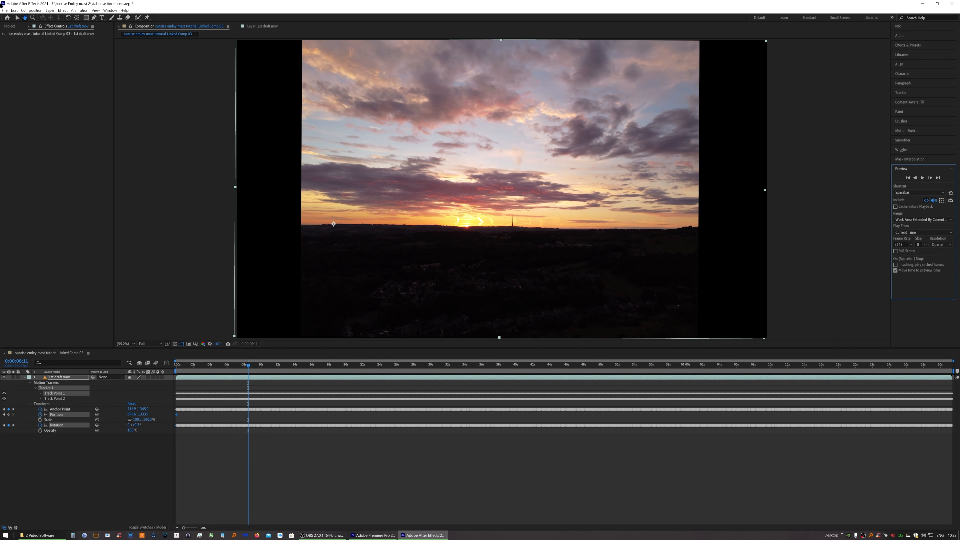
Save the After Effects project and close After Effects
click(4, 10)
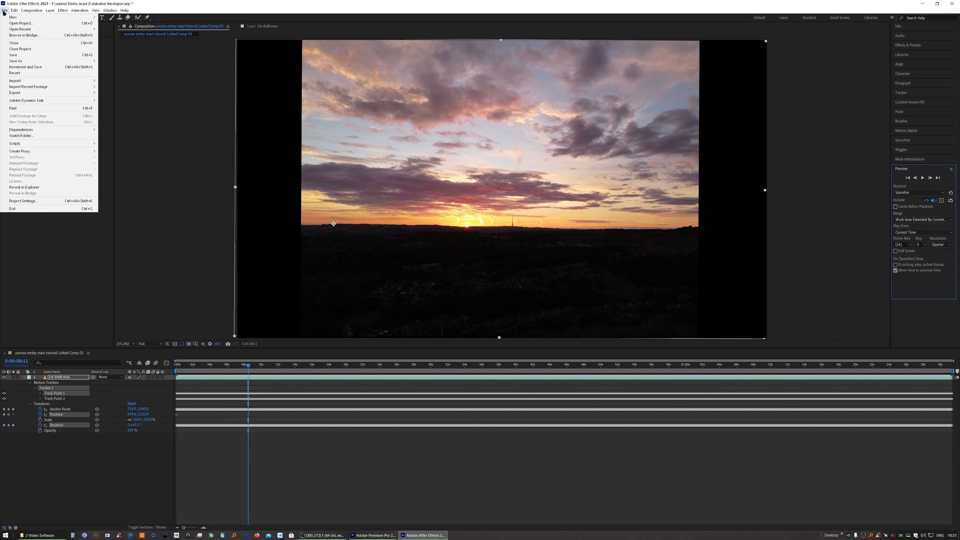
click(18, 56)
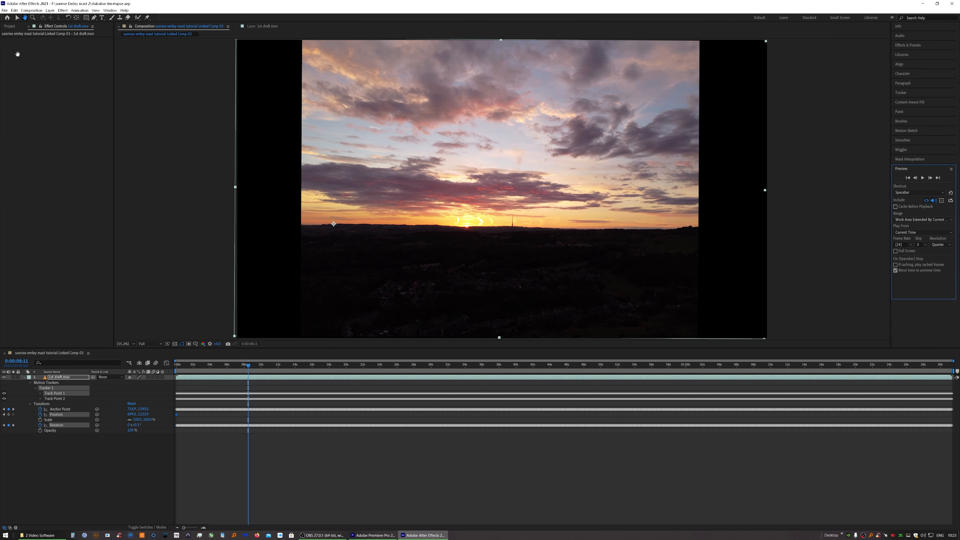
click(952, 4)
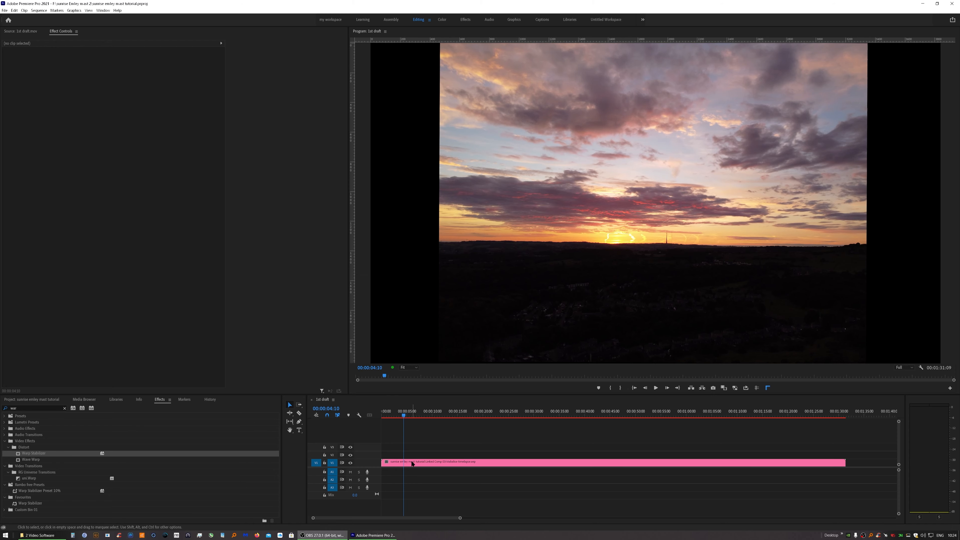
Select the linked clip in the Premiere timeline and review the sequence settings
click(448, 465)
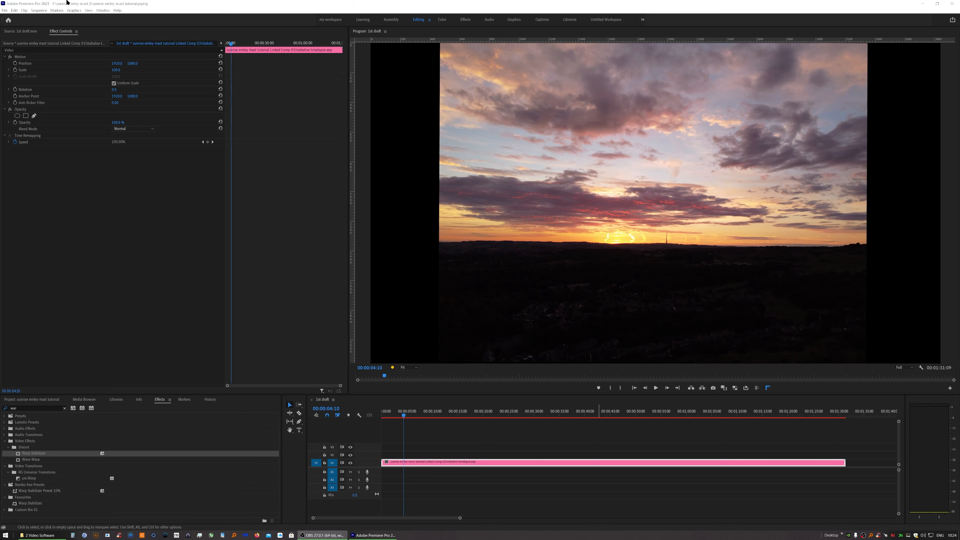
click(38, 11)
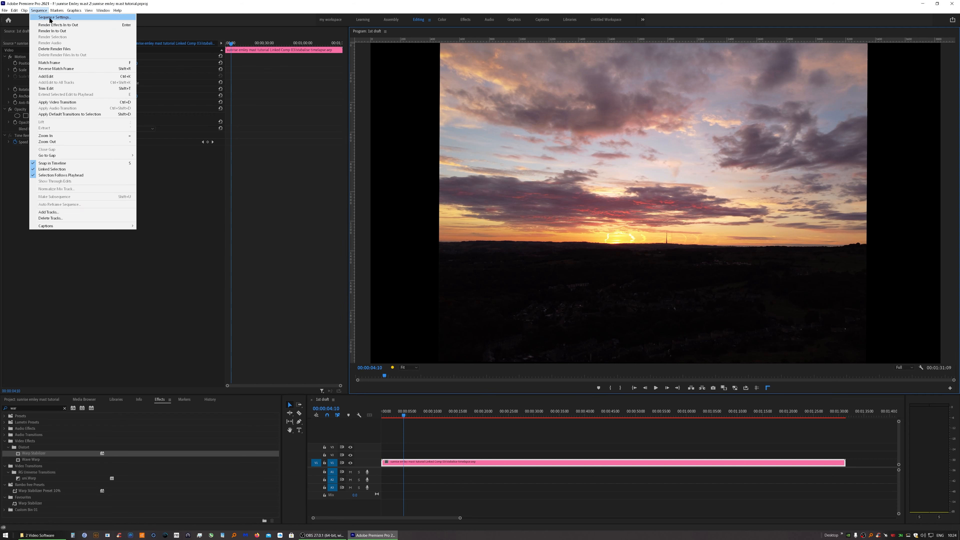
click(51, 19)
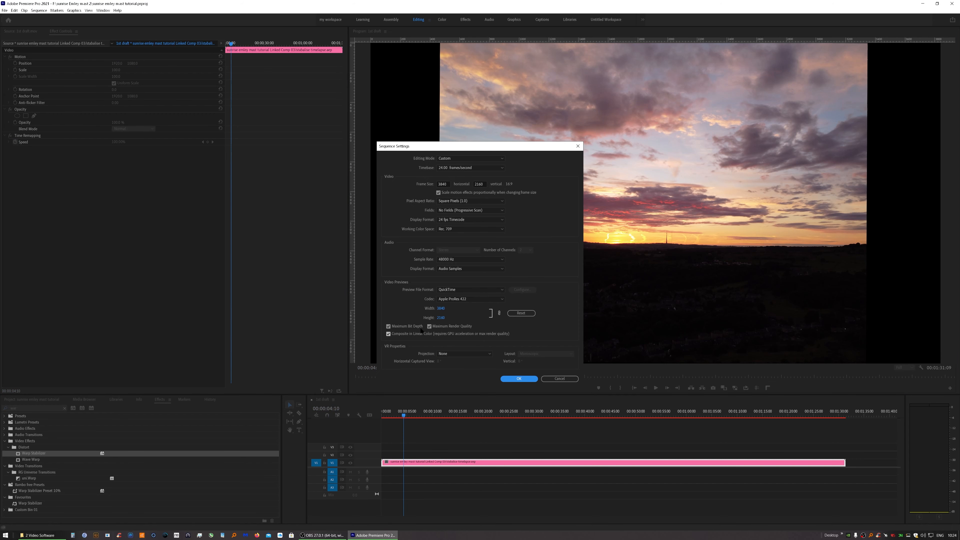
click(519, 379)
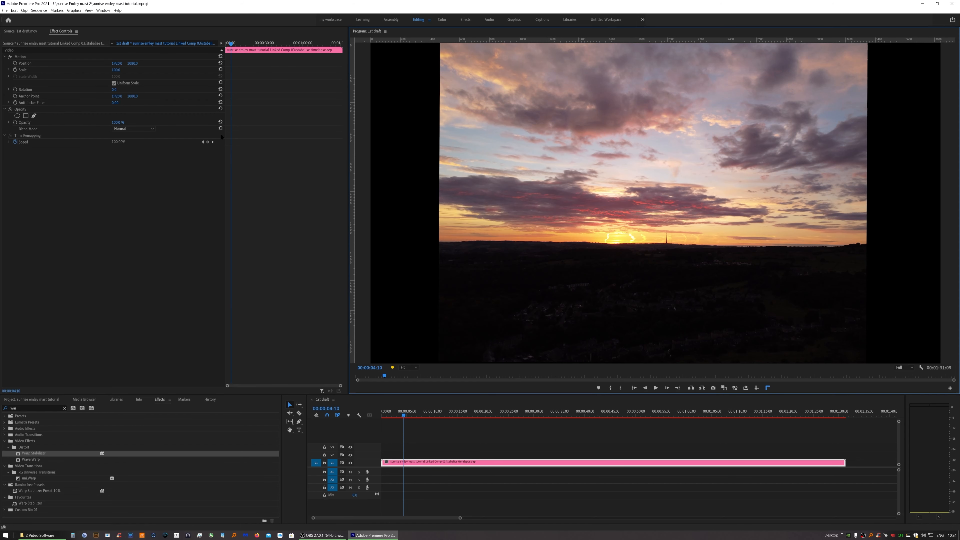
Render the sequence from In to Out and play it back
click(39, 10)
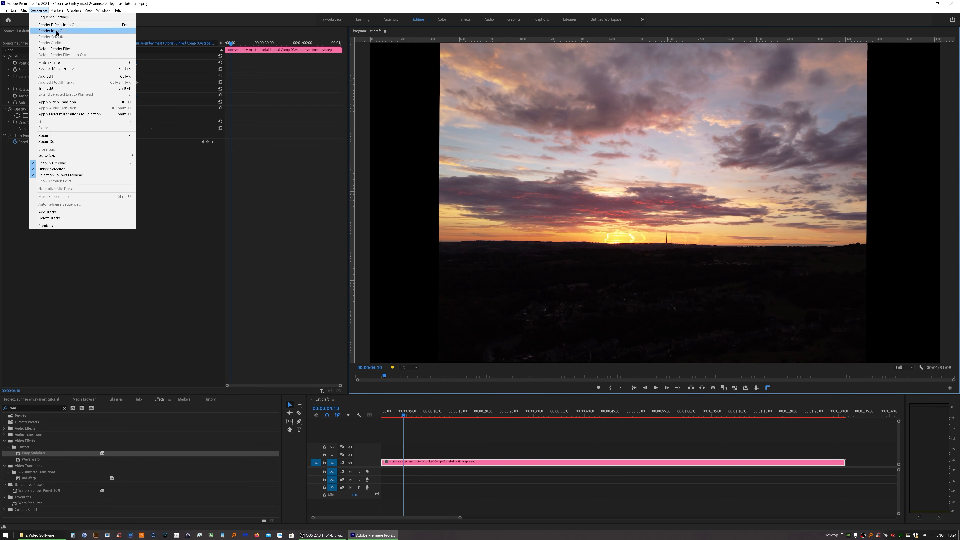
click(57, 29)
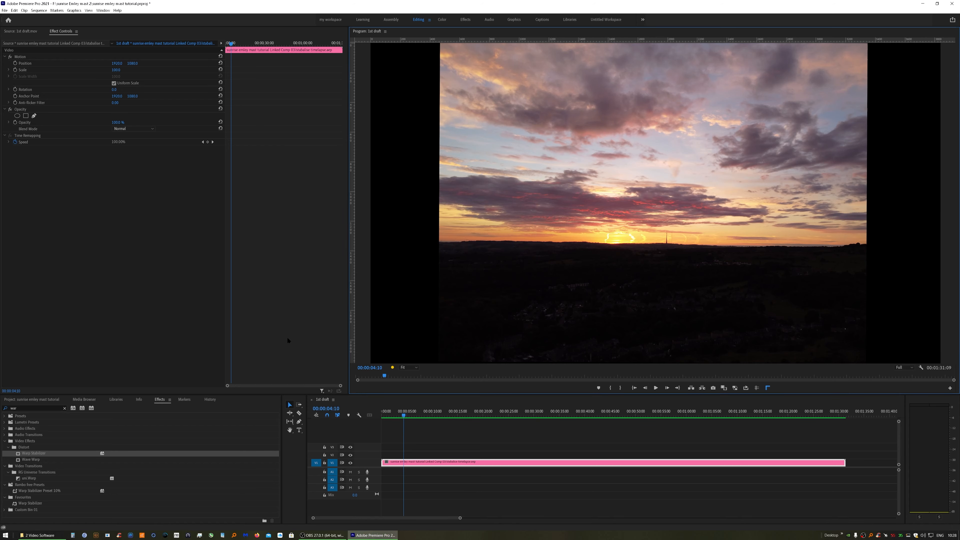
click(655, 388)
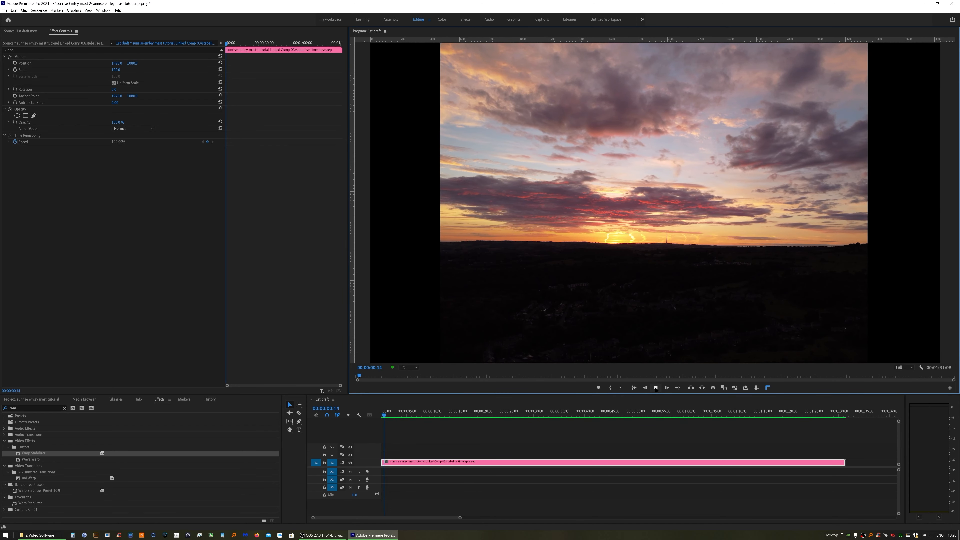